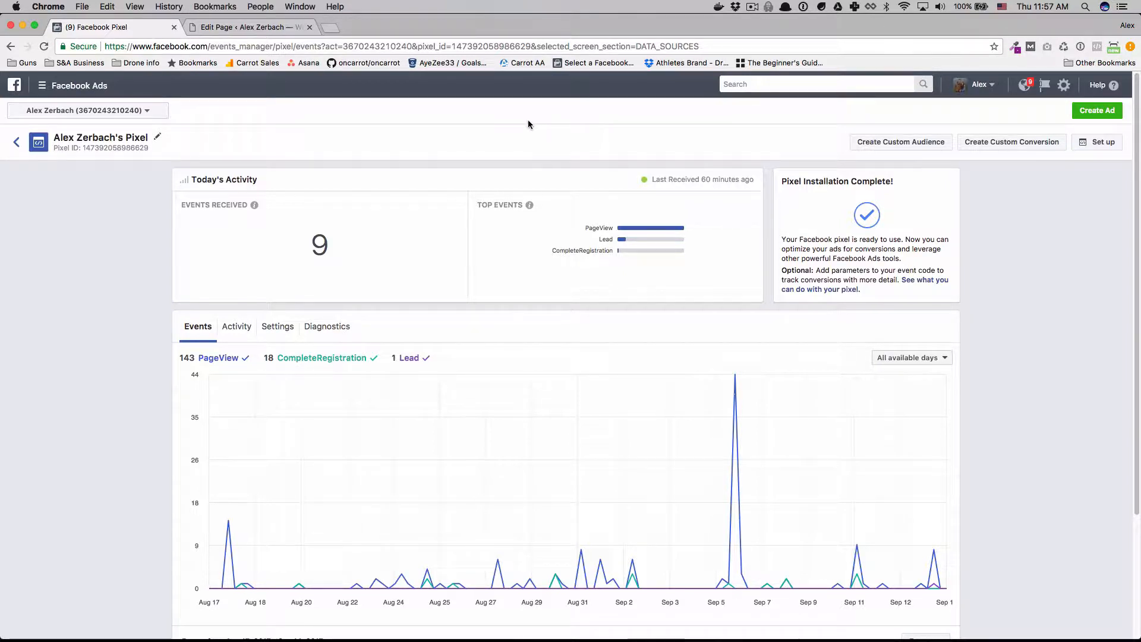
# Start the Facebook pixel setup with manual code installation and copy the base pixel code.
pyautogui.click(74, 84)
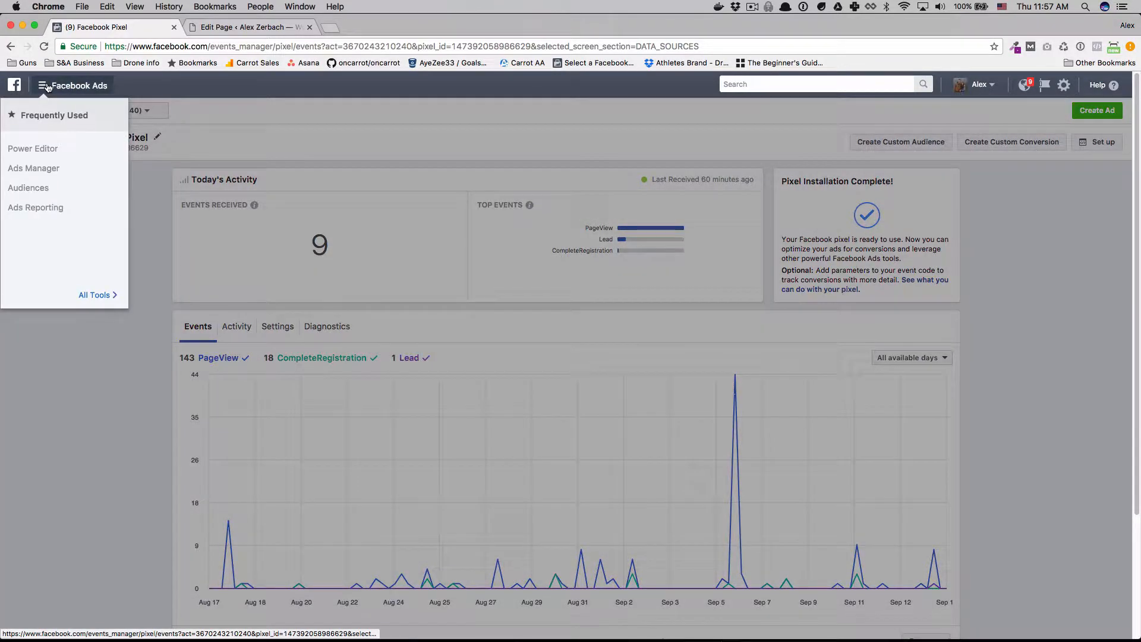
pyautogui.moveTo(84, 299)
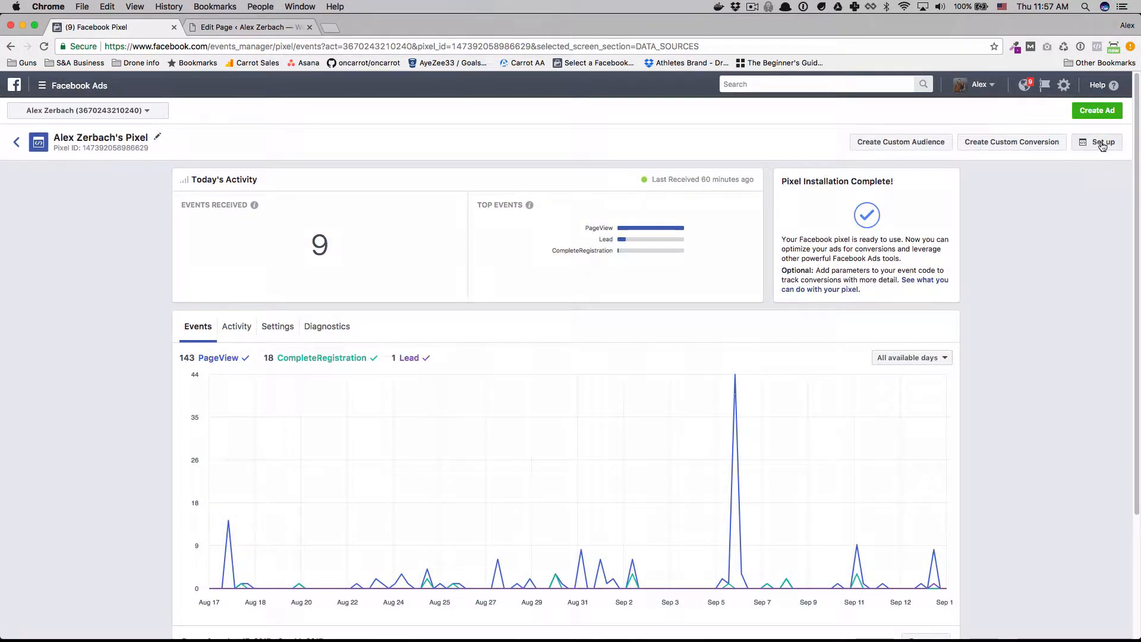
pyautogui.click(1102, 142)
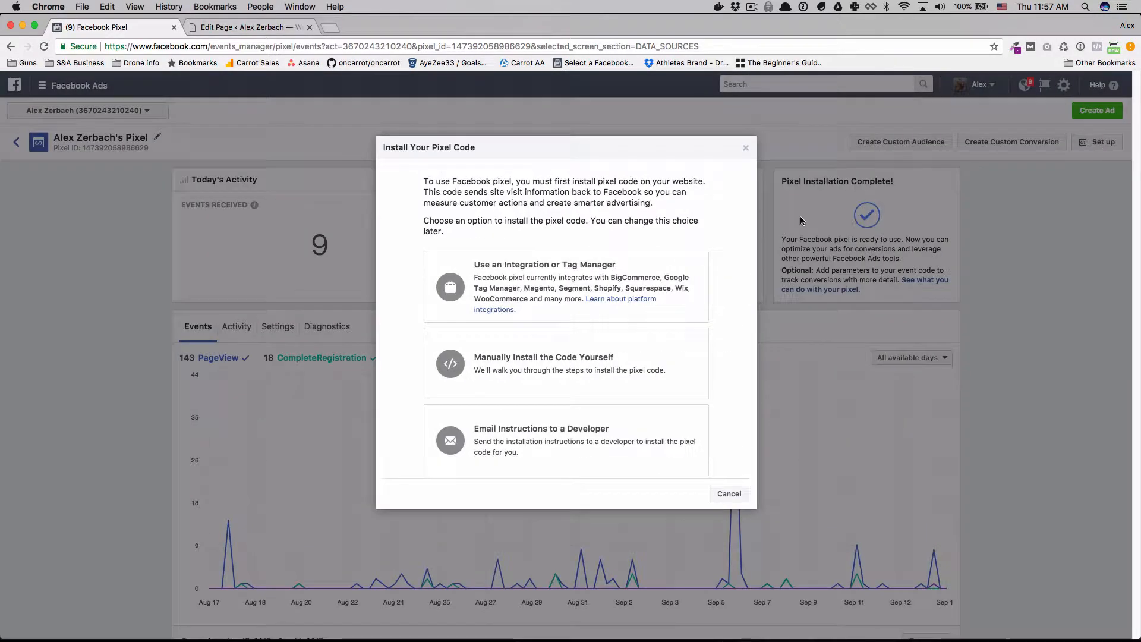
pyautogui.click(606, 364)
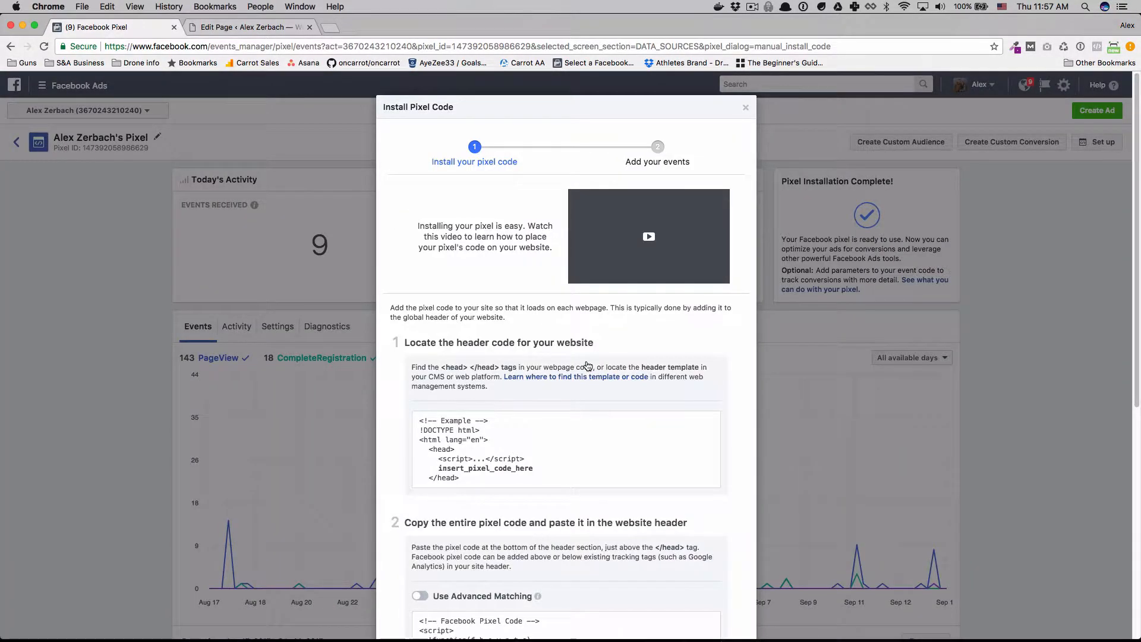
pyautogui.scroll(-5, 588, 366)
pyautogui.click(513, 430)
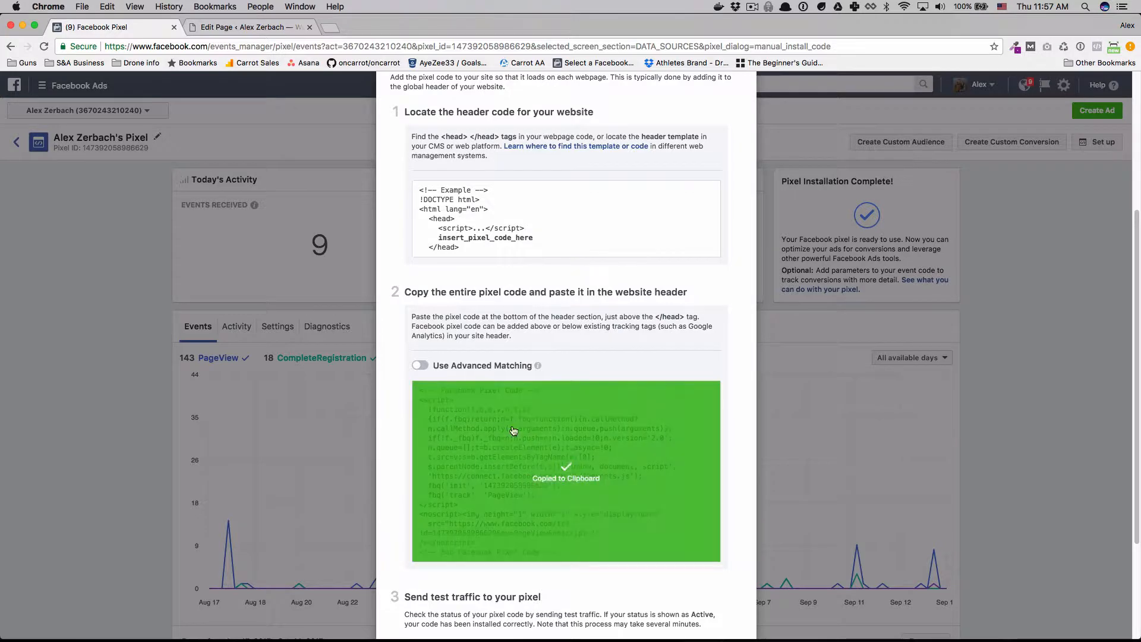
# Continue to the event setup, enable the Generate Lead event and copy its page-load event code.
pyautogui.scroll(-2, 513, 429)
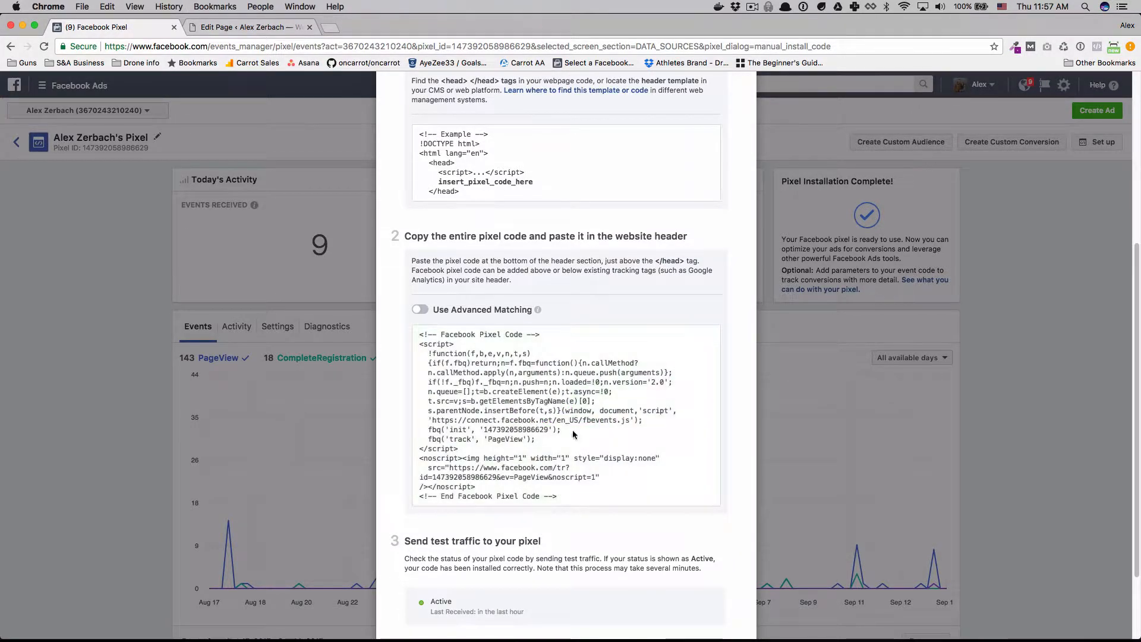
pyautogui.scroll(-3, 491, 402)
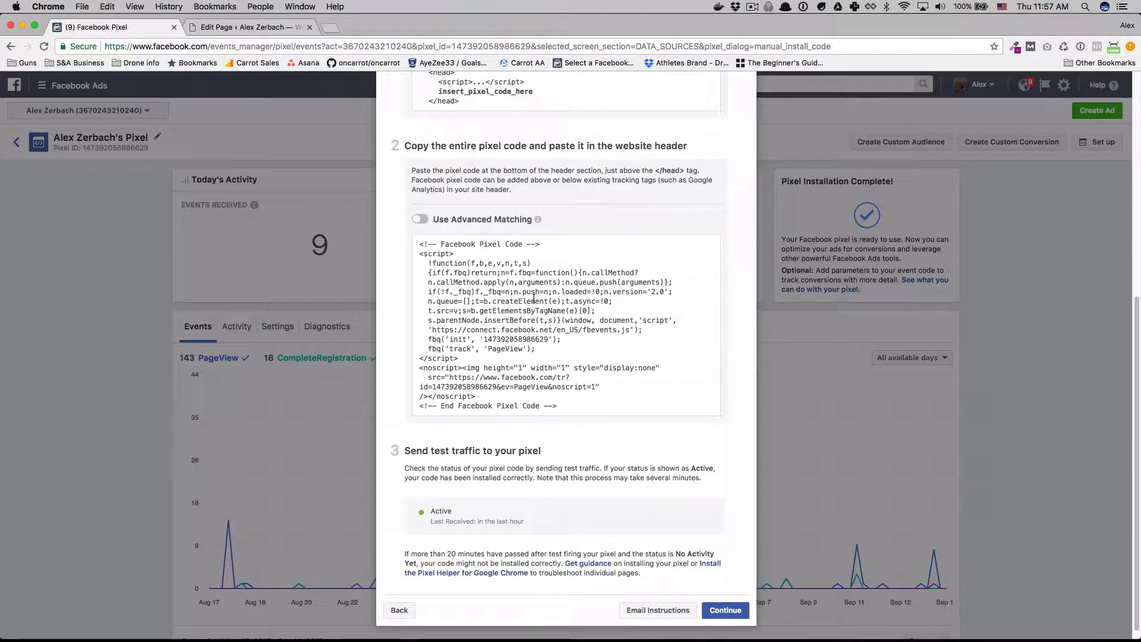
pyautogui.click(726, 610)
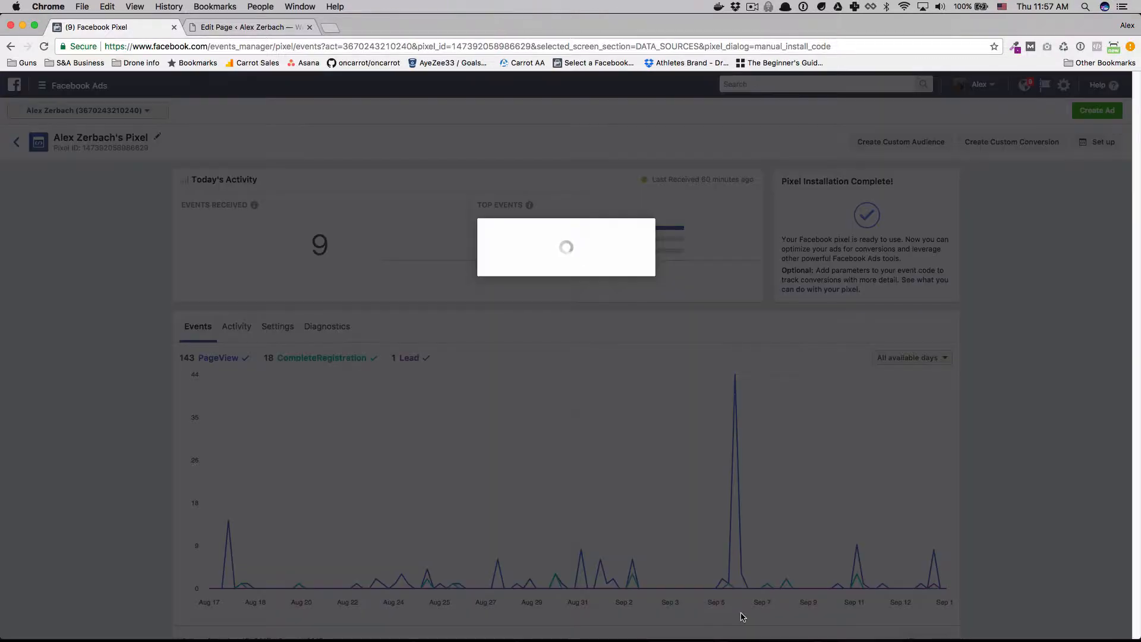
pyautogui.scroll(-3, 508, 327)
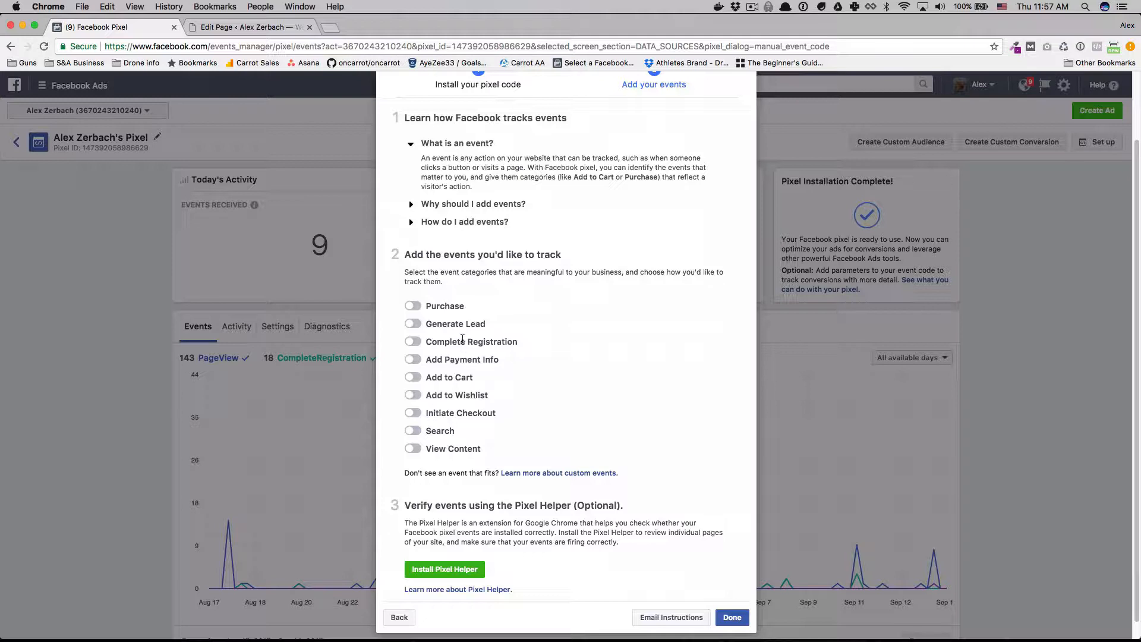
pyautogui.click(418, 326)
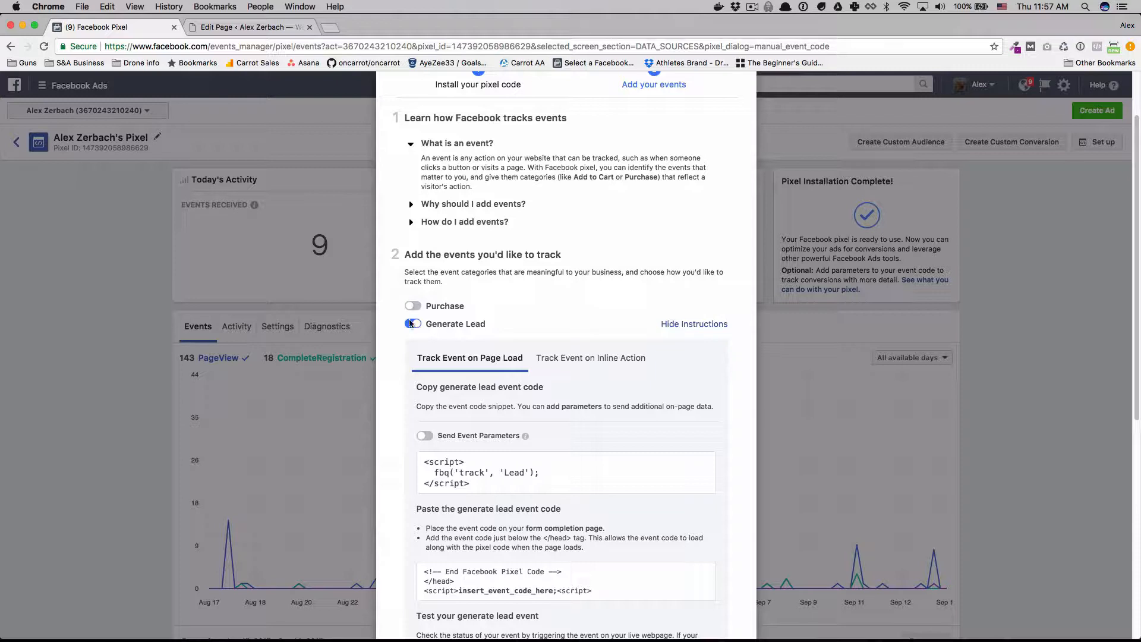
pyautogui.click(411, 324)
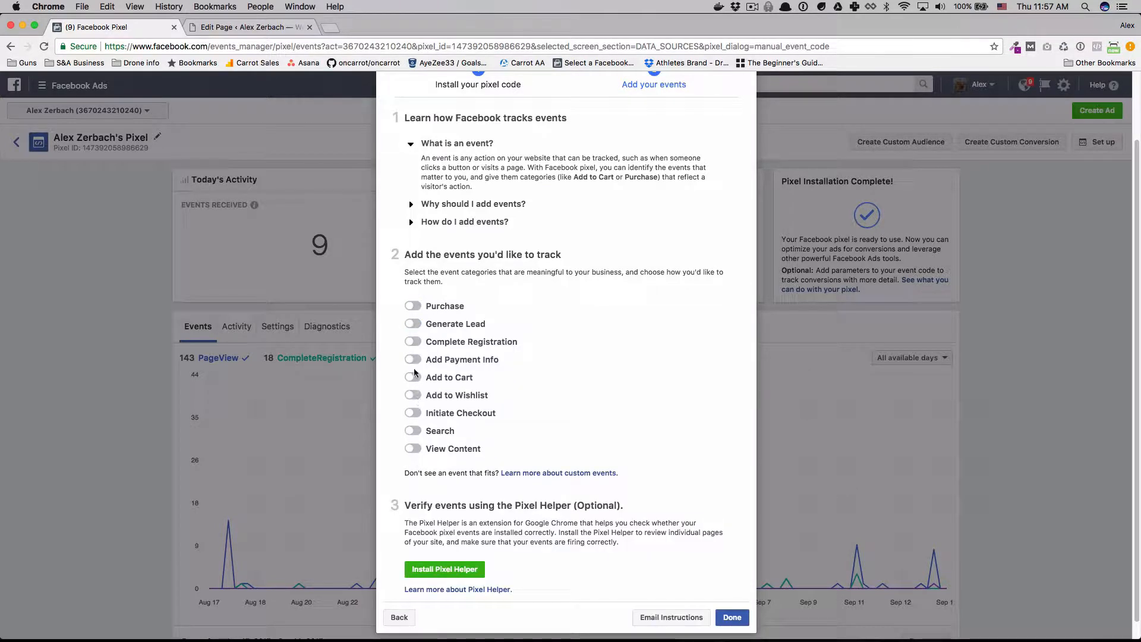
pyautogui.click(415, 325)
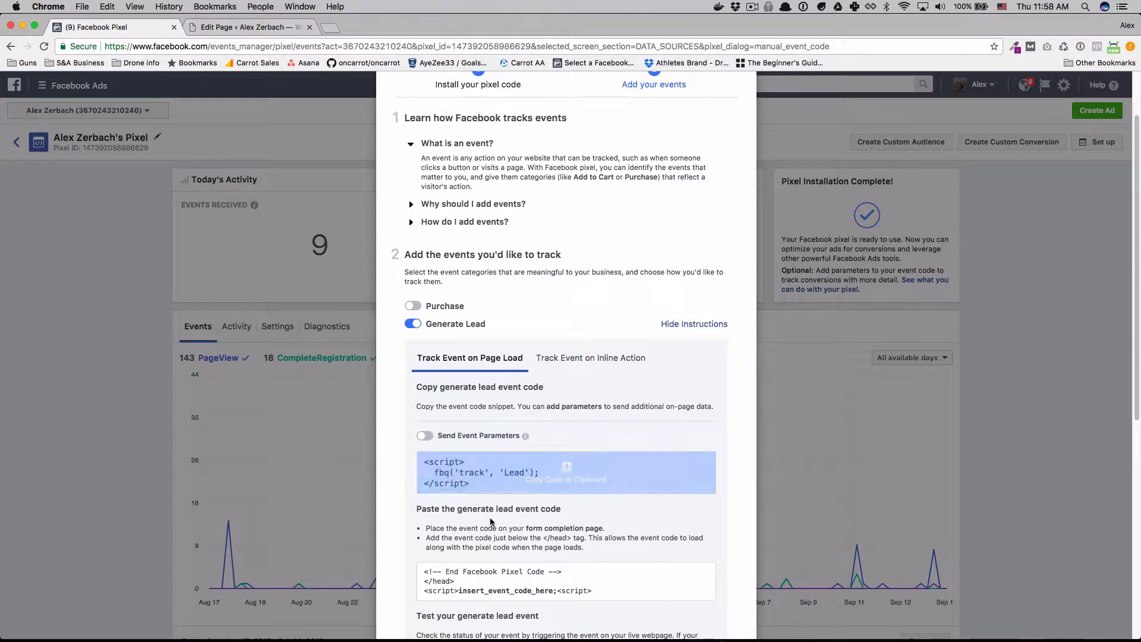
pyautogui.click(517, 484)
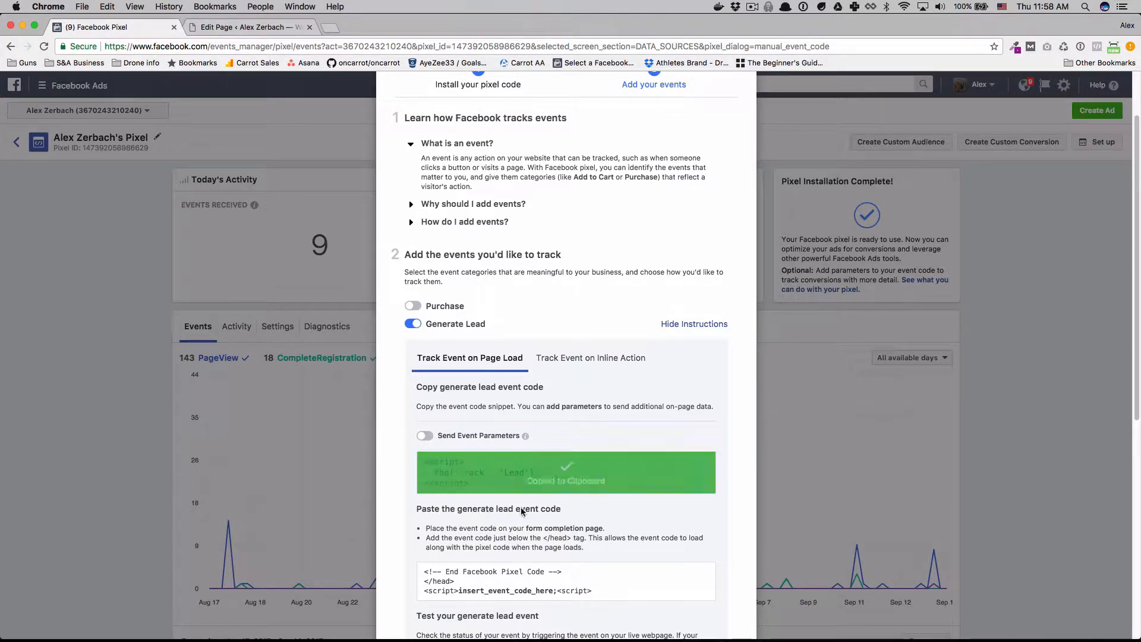
# Show the Lead event's optional Conversion Value and Currency parameters, leave them empty and close the pixel setup.
pyautogui.click(432, 438)
pyautogui.click(553, 489)
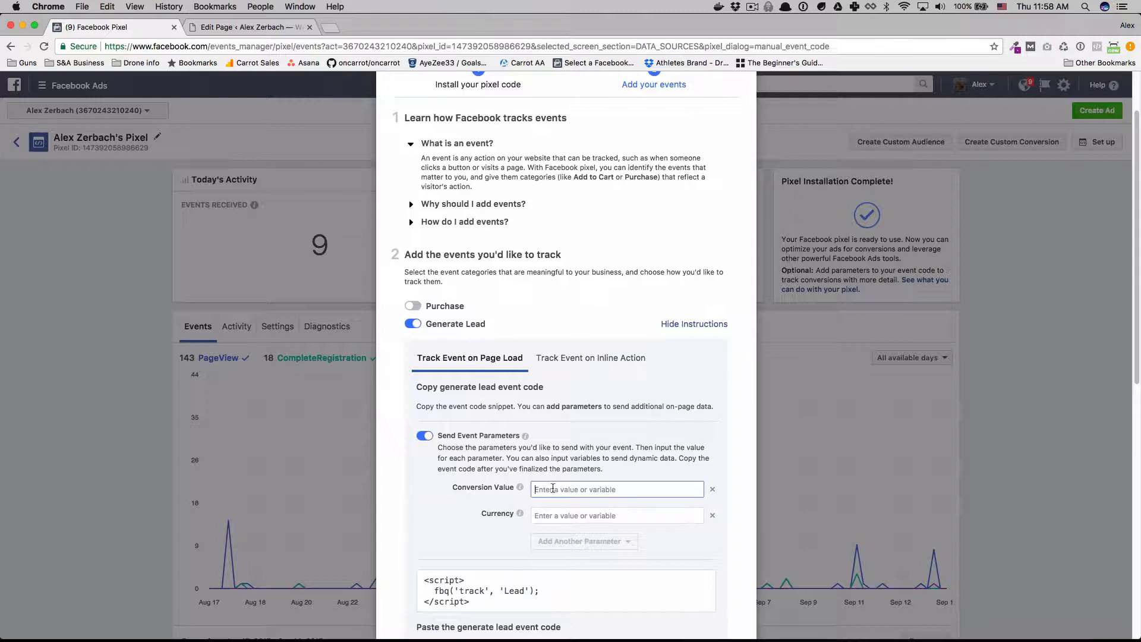
pyautogui.click(560, 514)
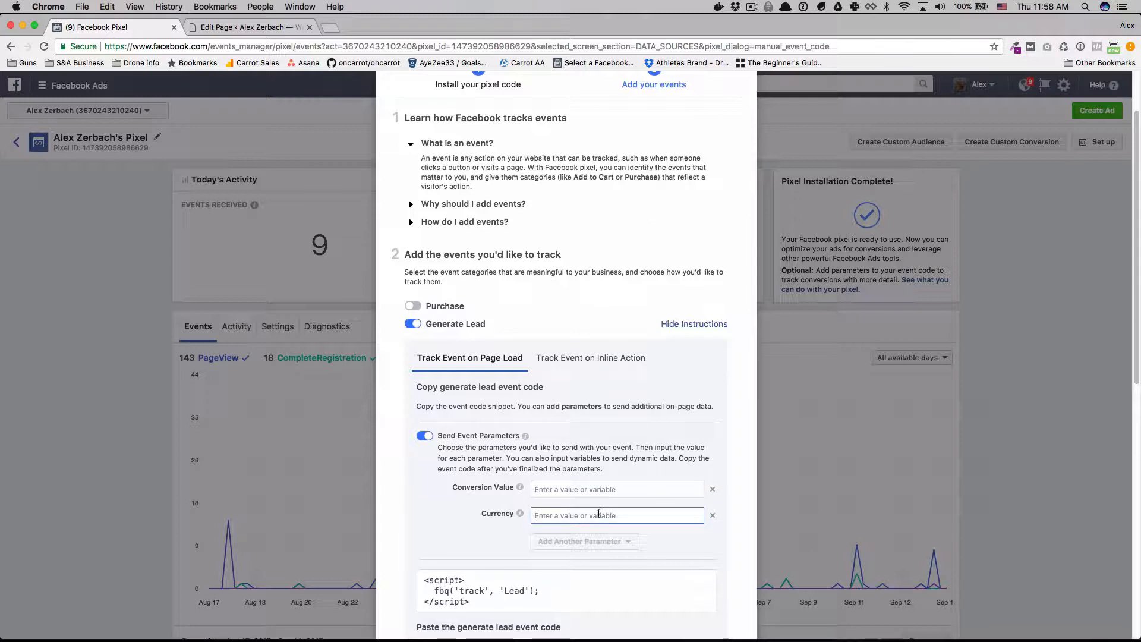
pyautogui.scroll(1, 579, 523)
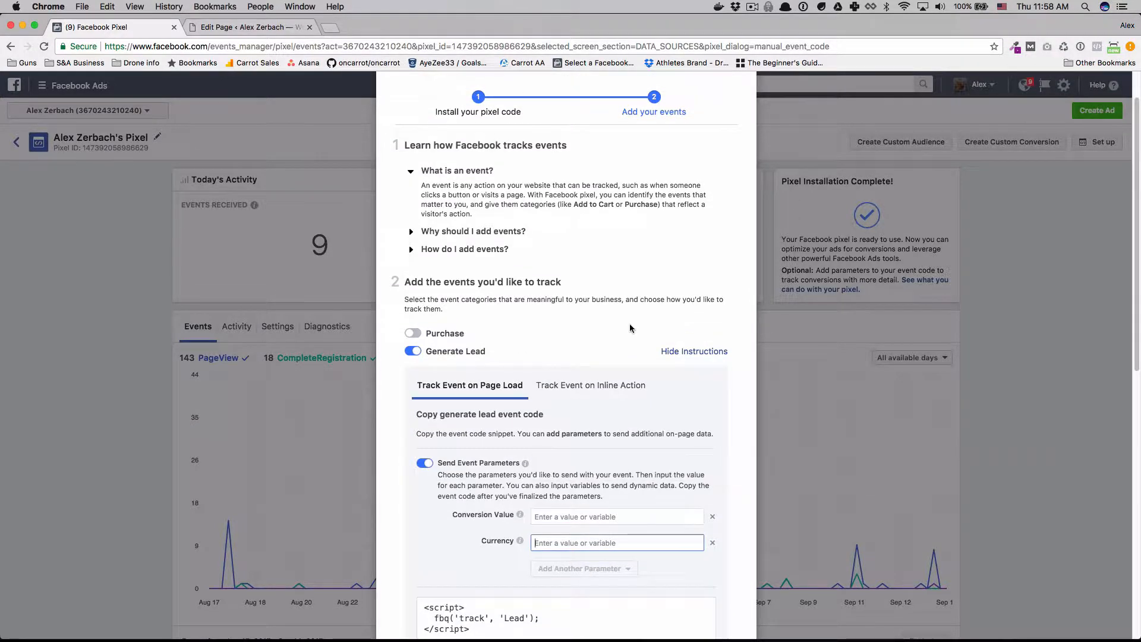
pyautogui.scroll(3, 636, 314)
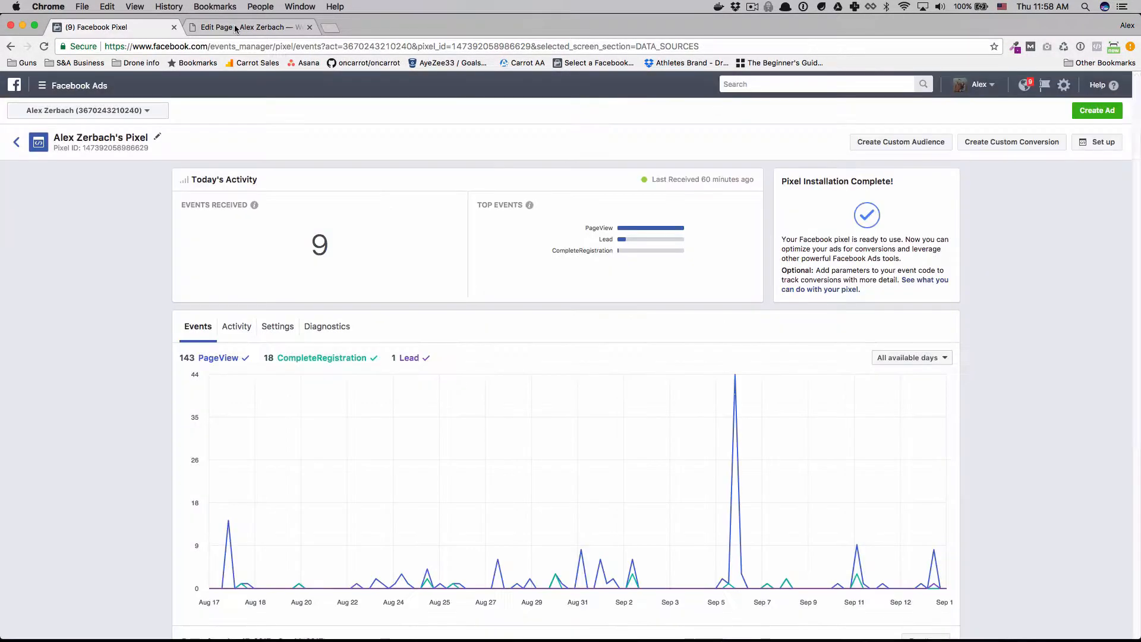
pyautogui.click(745, 107)
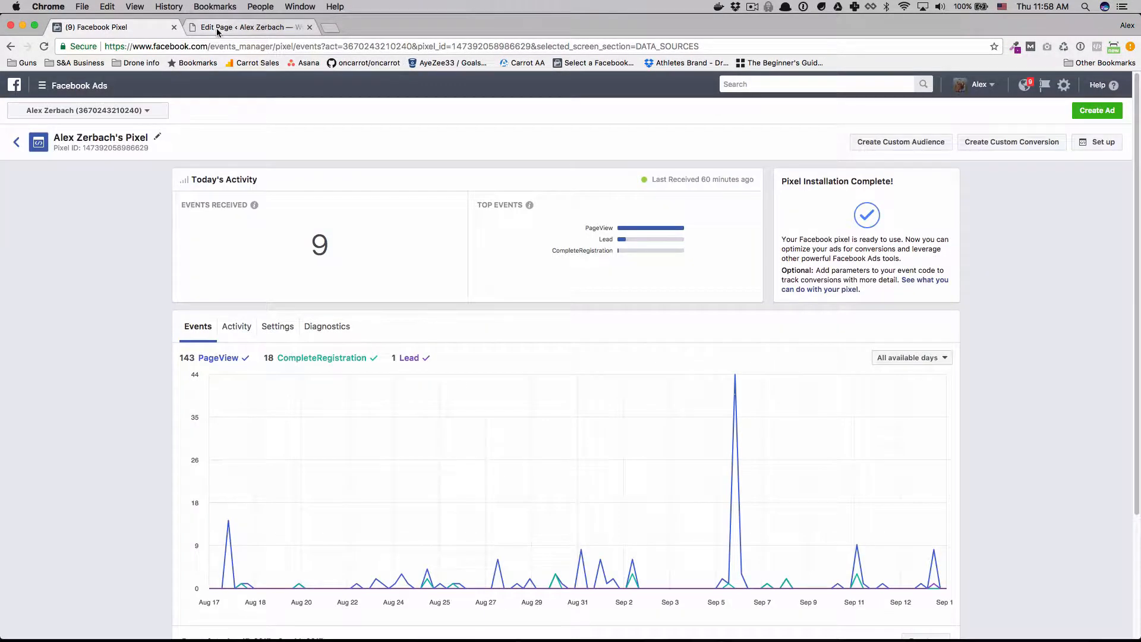
# Switch to the WordPress page editor and examine the base pixel code and Lead snippet in the OH add script footer field.
pyautogui.click(217, 31)
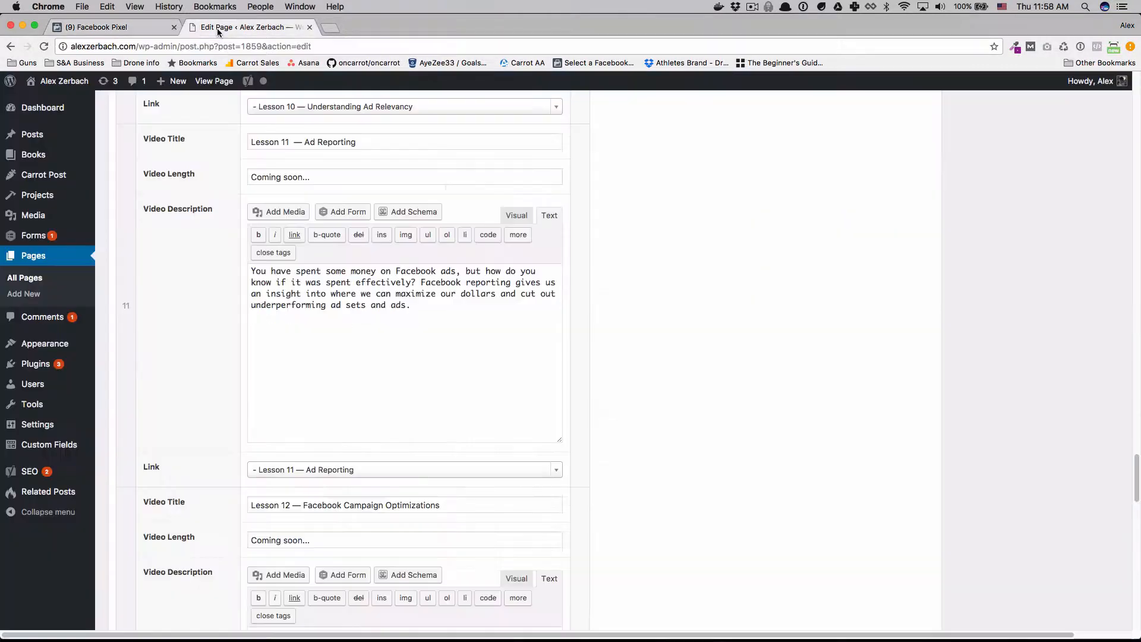
pyautogui.scroll(-15, 319, 213)
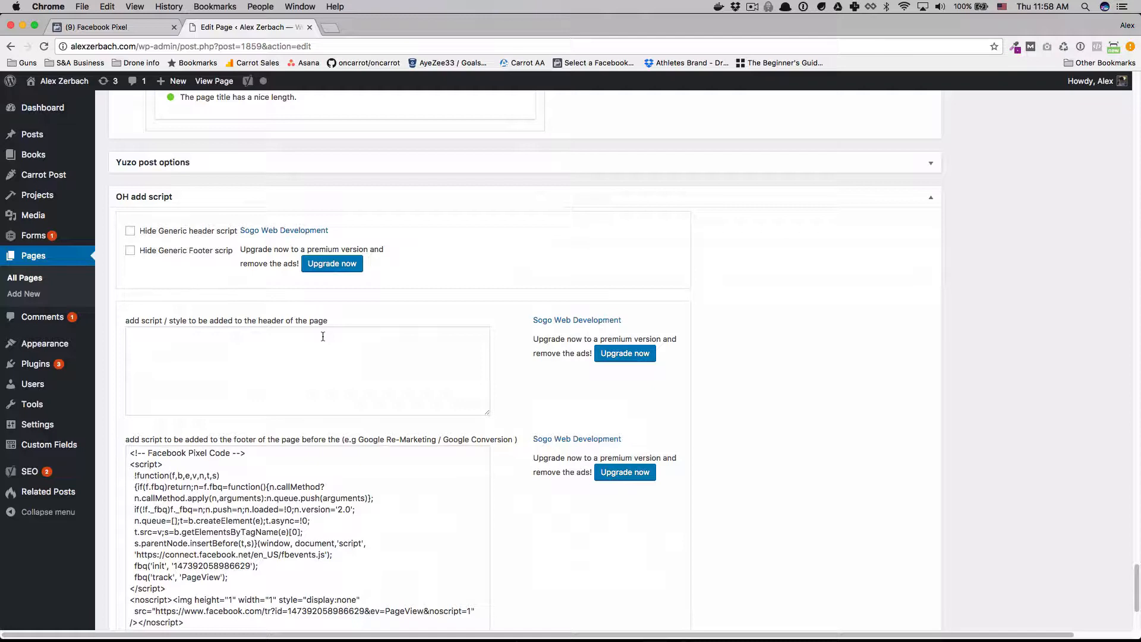
pyautogui.scroll(-2, 323, 337)
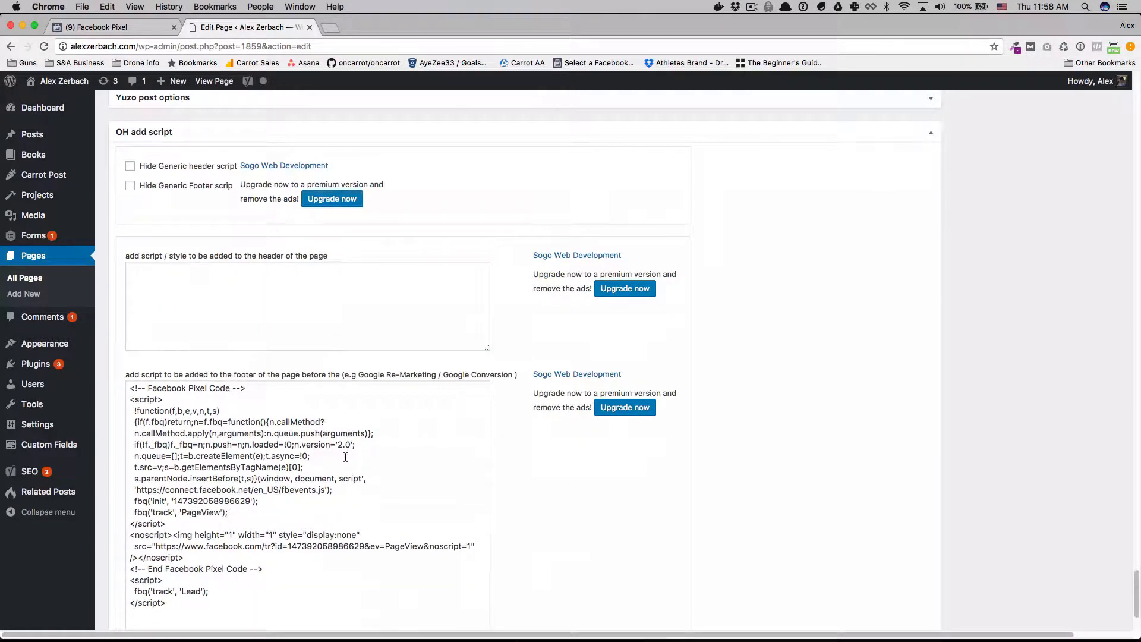
pyautogui.moveTo(342, 452); pyautogui.dragTo(150, 388)
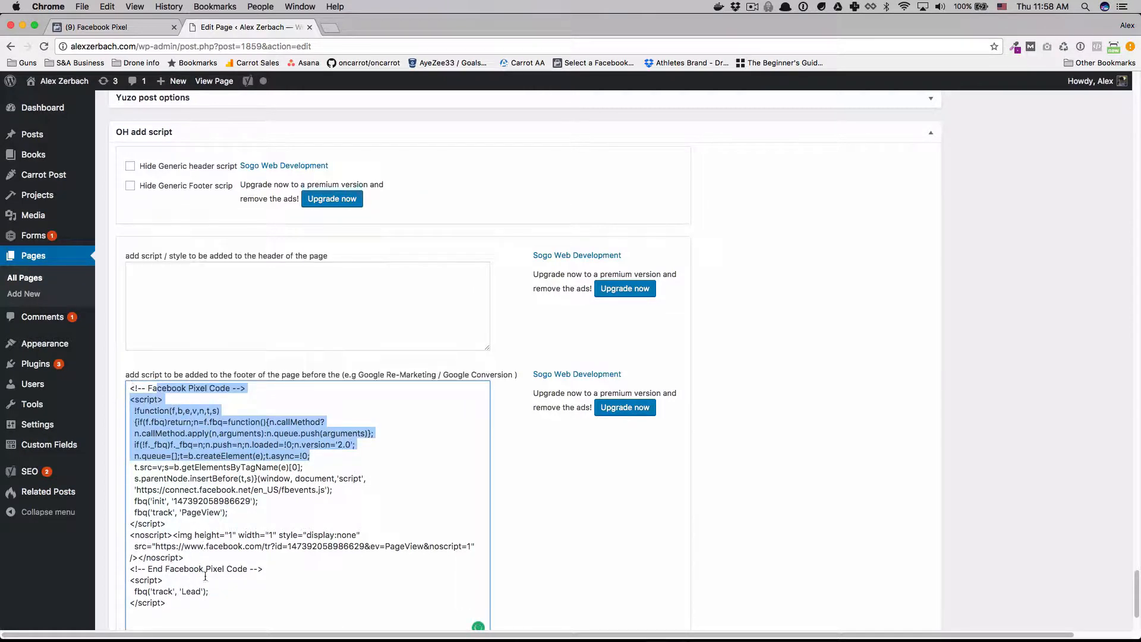
pyautogui.moveTo(168, 604); pyautogui.dragTo(128, 584)
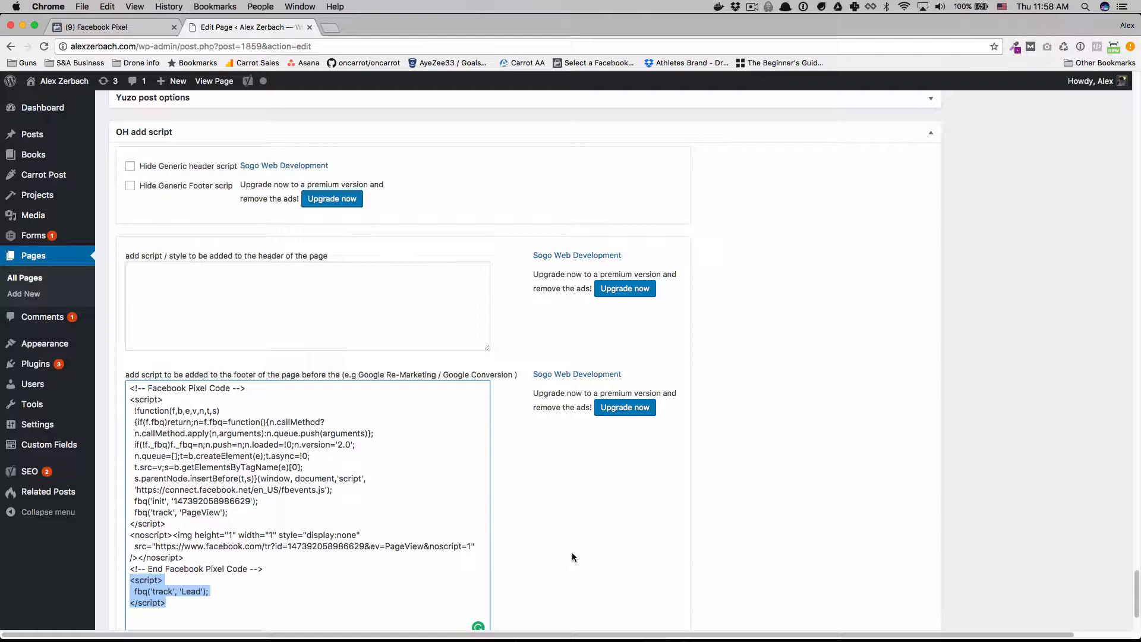
pyautogui.scroll(-1, 628, 547)
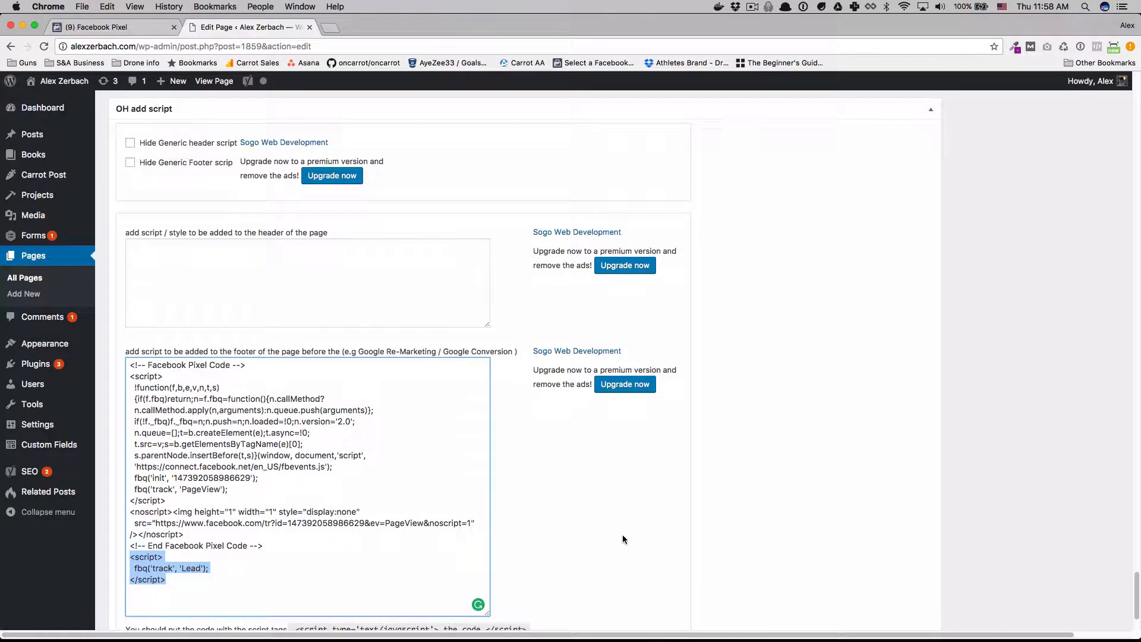
# Open the site's /facebook-101/ course overview page in a new tab and look through it down to the sign-up form.
pyautogui.click(332, 30)
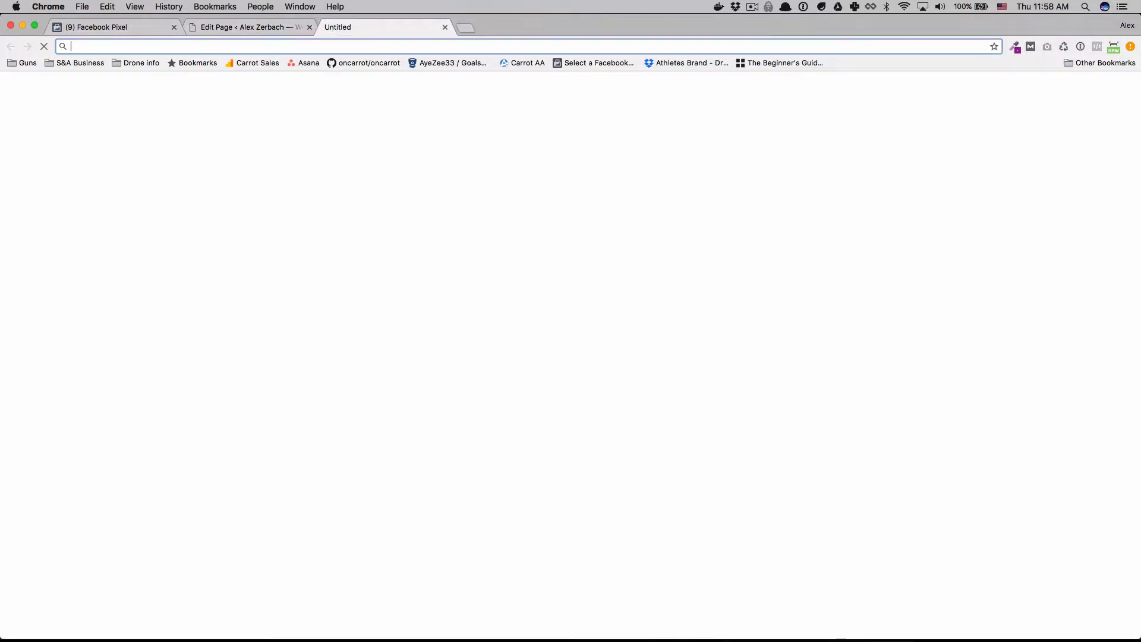
pyautogui.write('alexzerbach.com/faceb')
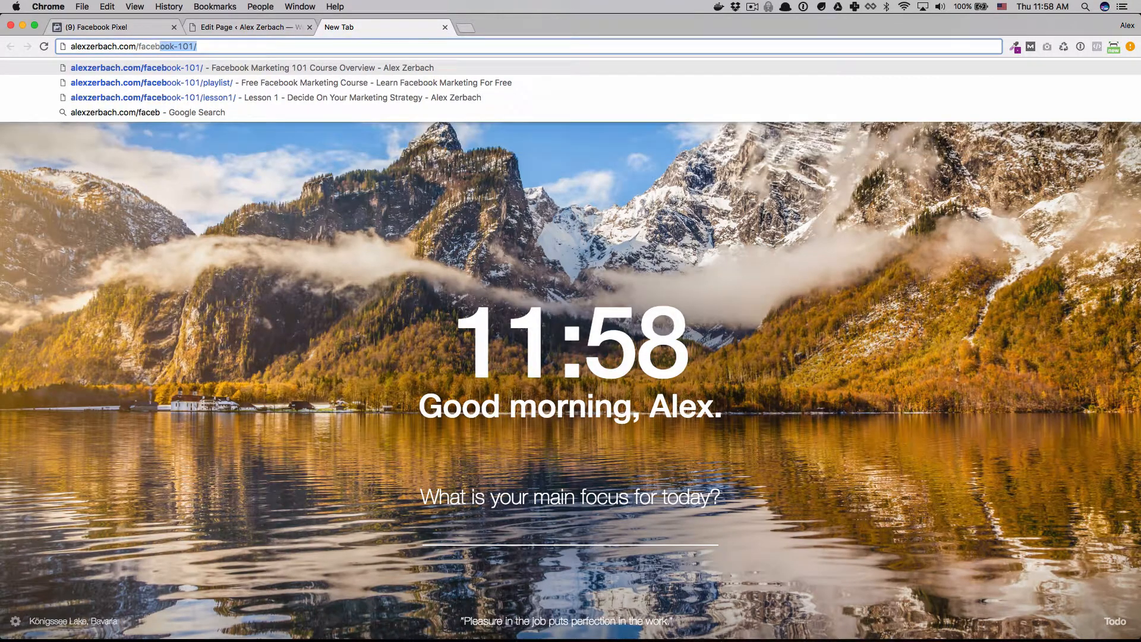
pyautogui.press('Return')
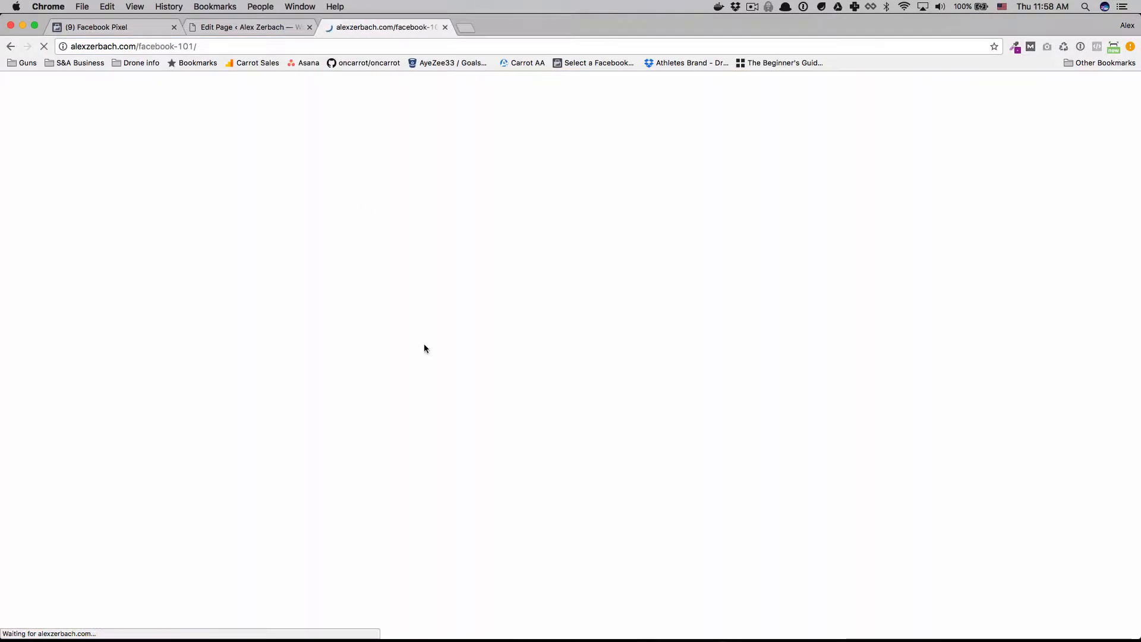
pyautogui.scroll(-3, 424, 345)
pyautogui.scroll(-20, 425, 345)
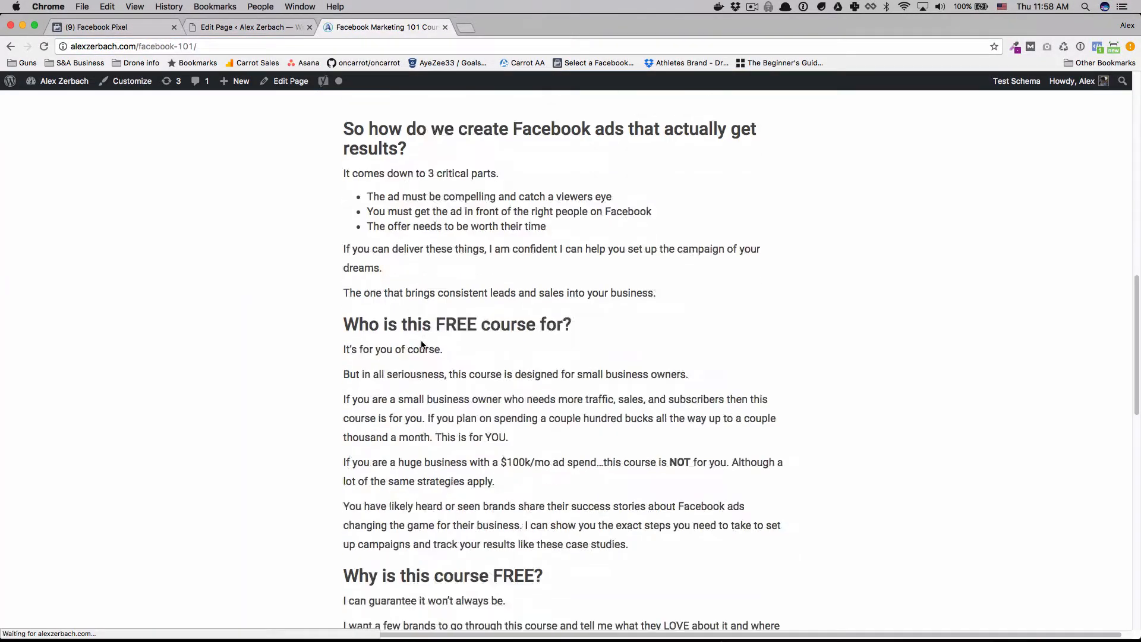
# Go to the course's /facebook-101/playlist/ page and look over the lesson list.
pyautogui.click(393, 46)
pyautogui.write('playlist/')
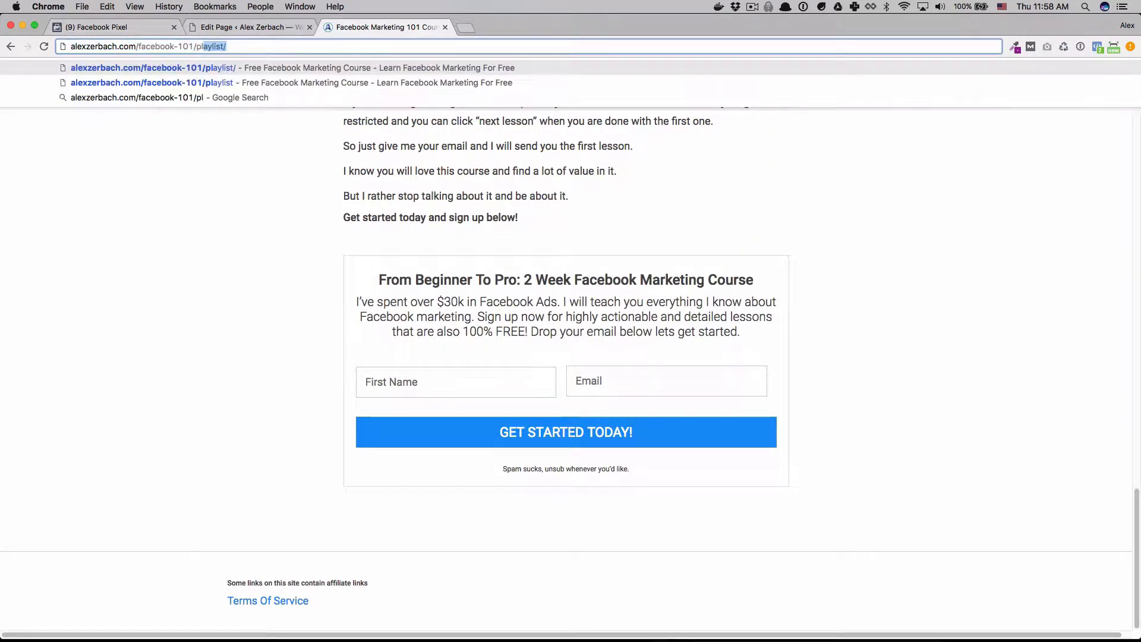
pyautogui.press('Return')
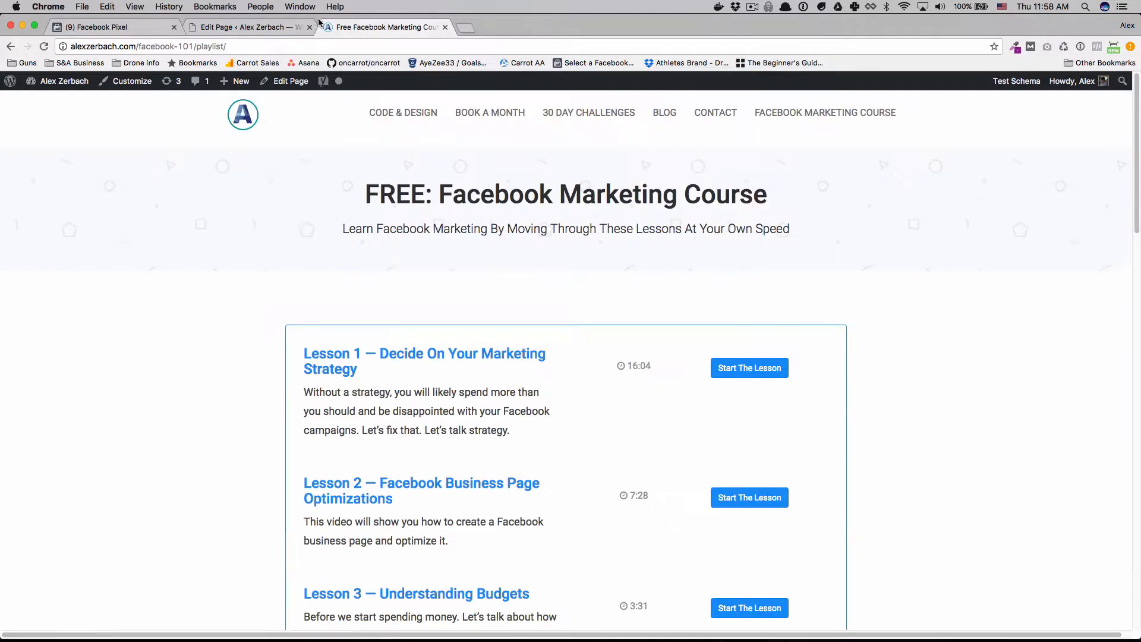
pyautogui.scroll(-6, 445, 266)
pyautogui.scroll(6, 446, 265)
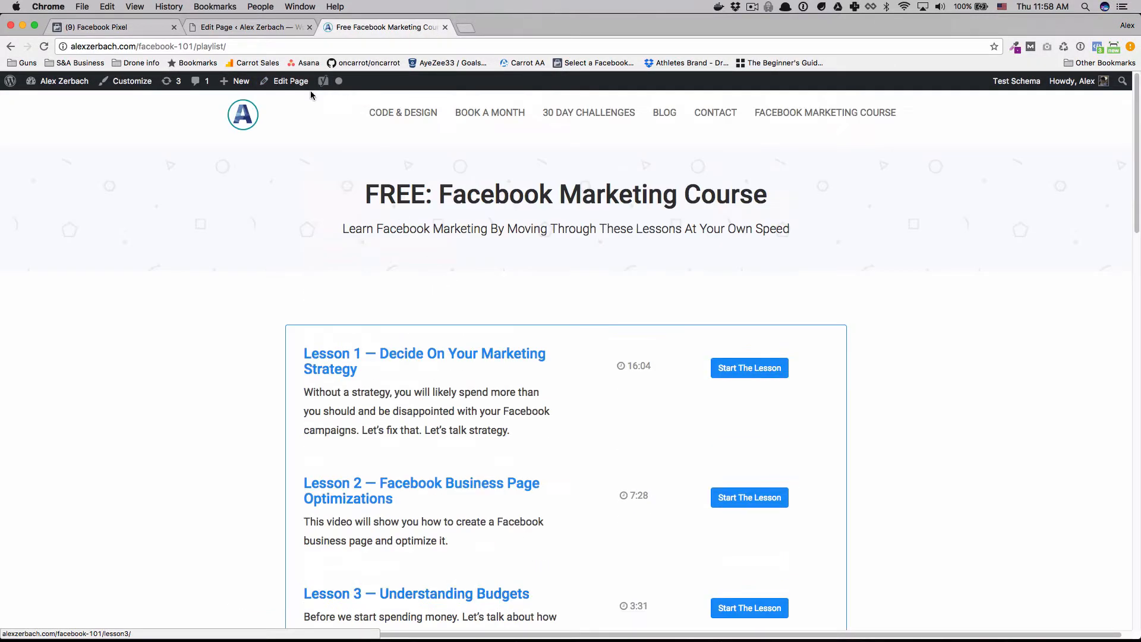
# Return to the Facebook Course Playlist page editor and update the page with its footer scripts.
pyautogui.click(267, 31)
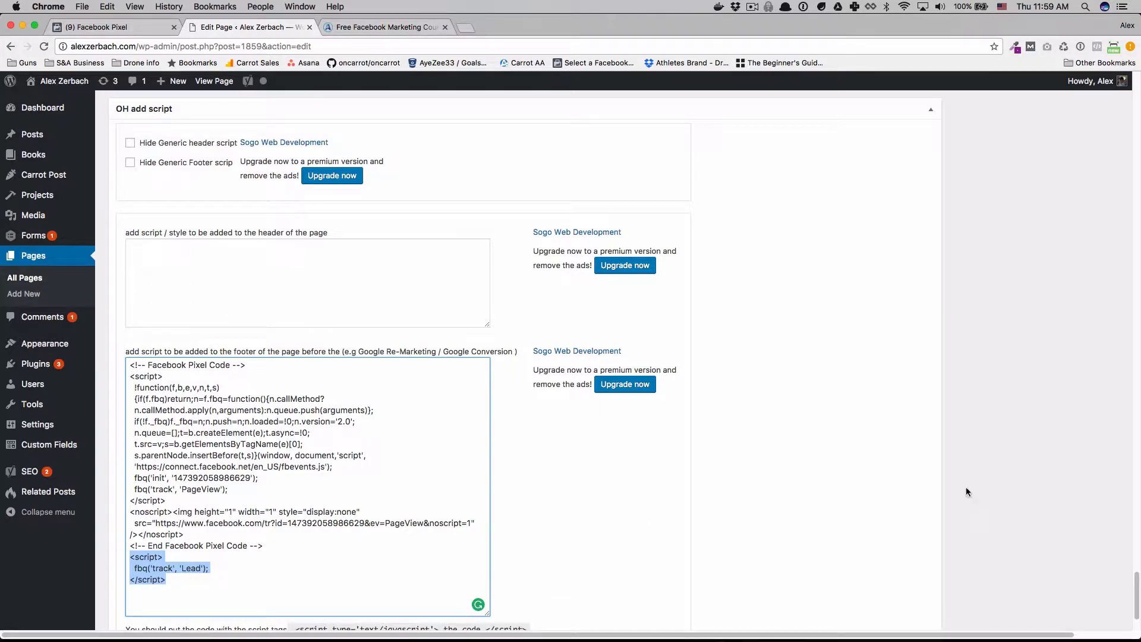
pyautogui.scroll(10, 965, 486)
pyautogui.scroll(-12, 978, 447)
pyautogui.scroll(20, 1032, 120)
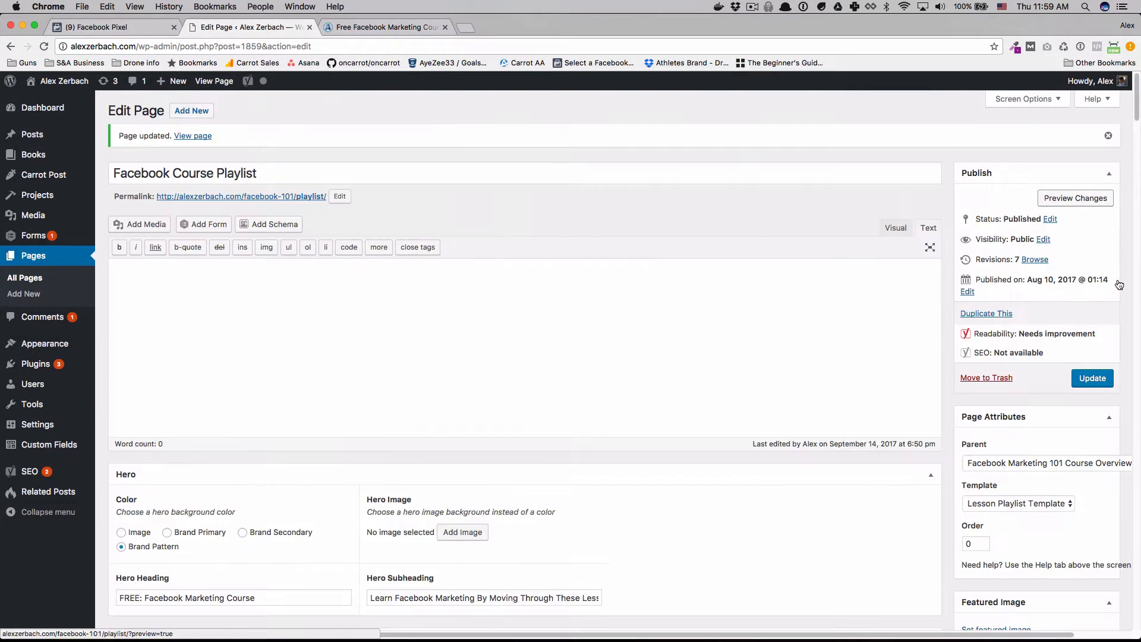
pyautogui.click(1092, 378)
# Check the live playlist page with Facebook Pixel Helper and expand the Lead event's details.
pyautogui.click(372, 30)
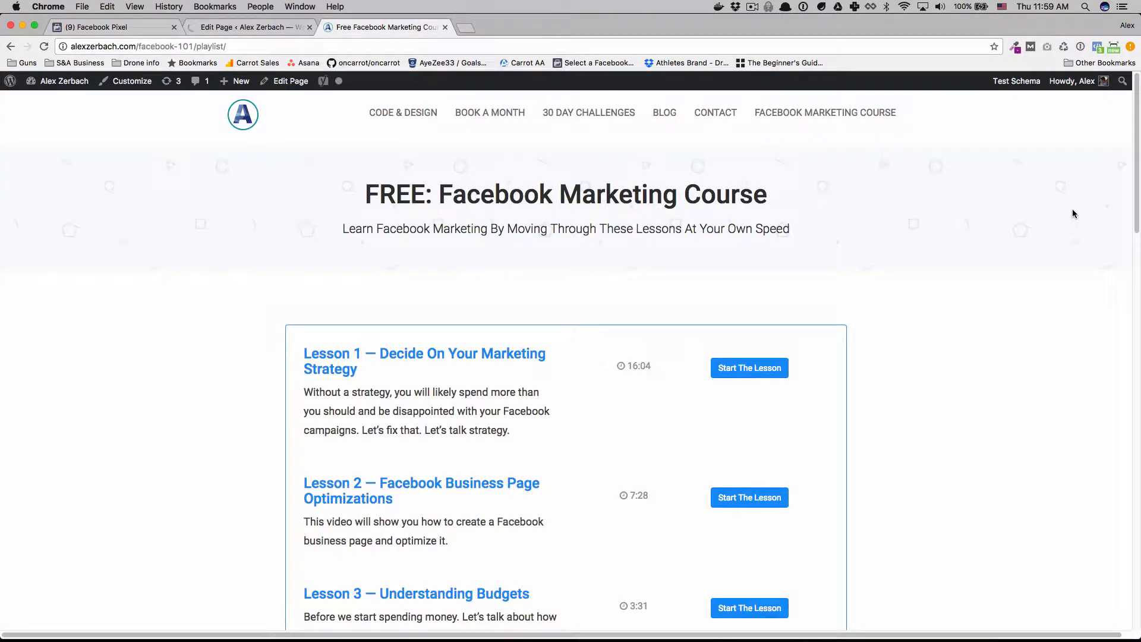
pyautogui.click(1097, 48)
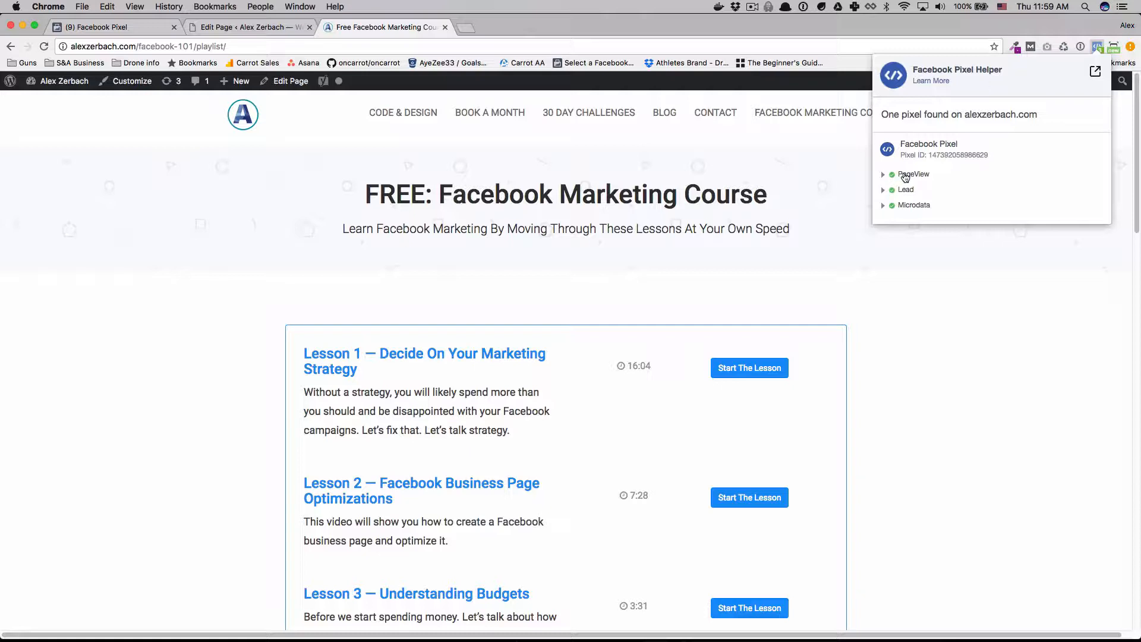
pyautogui.click(886, 191)
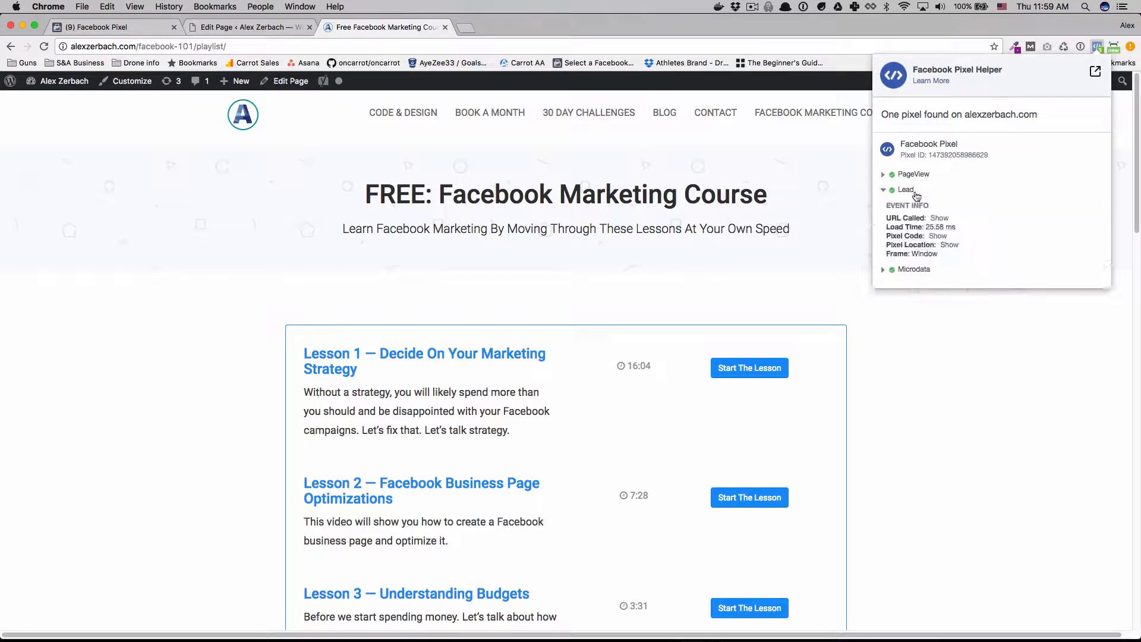
# Collapse the Lead details in Pixel Helper, then review the Lead events' category and referring URLs in the Facebook pixel's activity log.
pyautogui.click(884, 191)
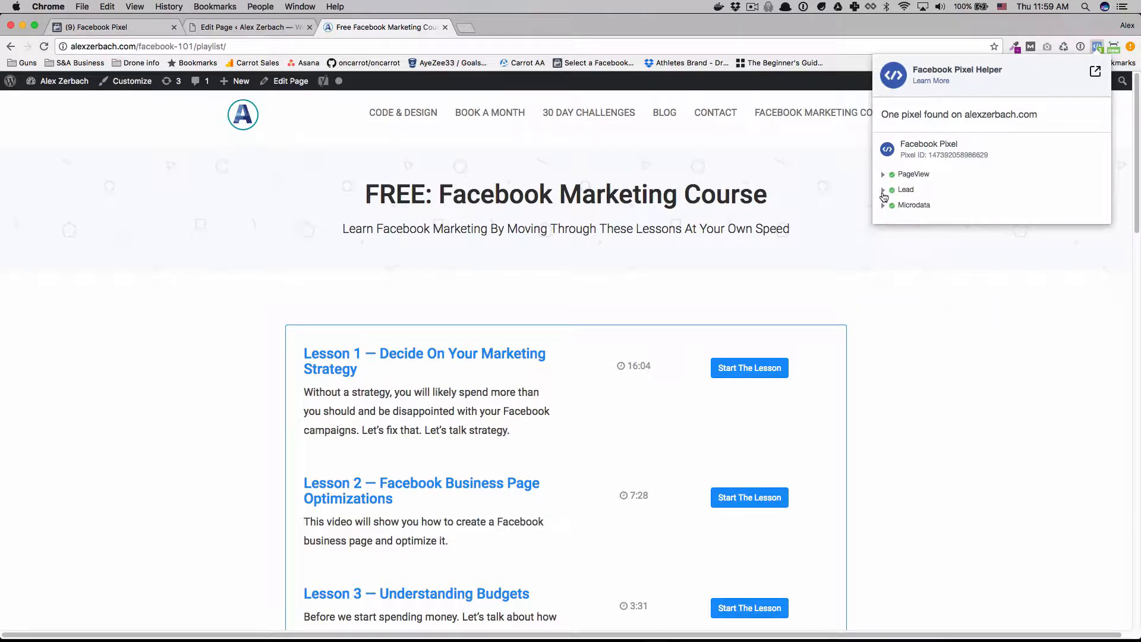
pyautogui.click(83, 27)
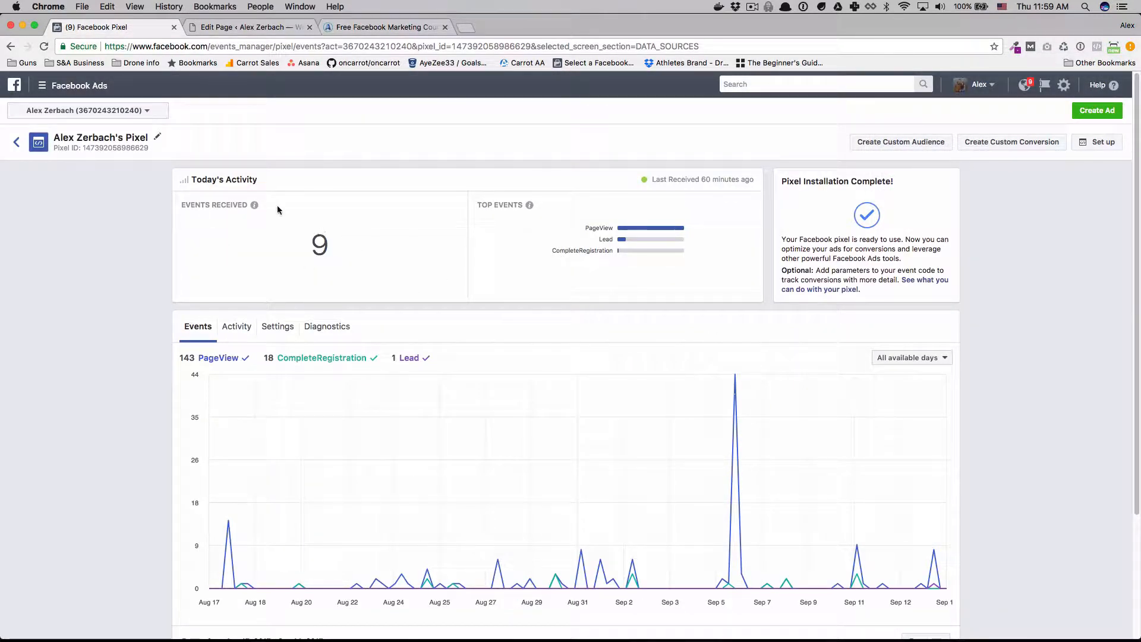
pyautogui.doubleClick(319, 244)
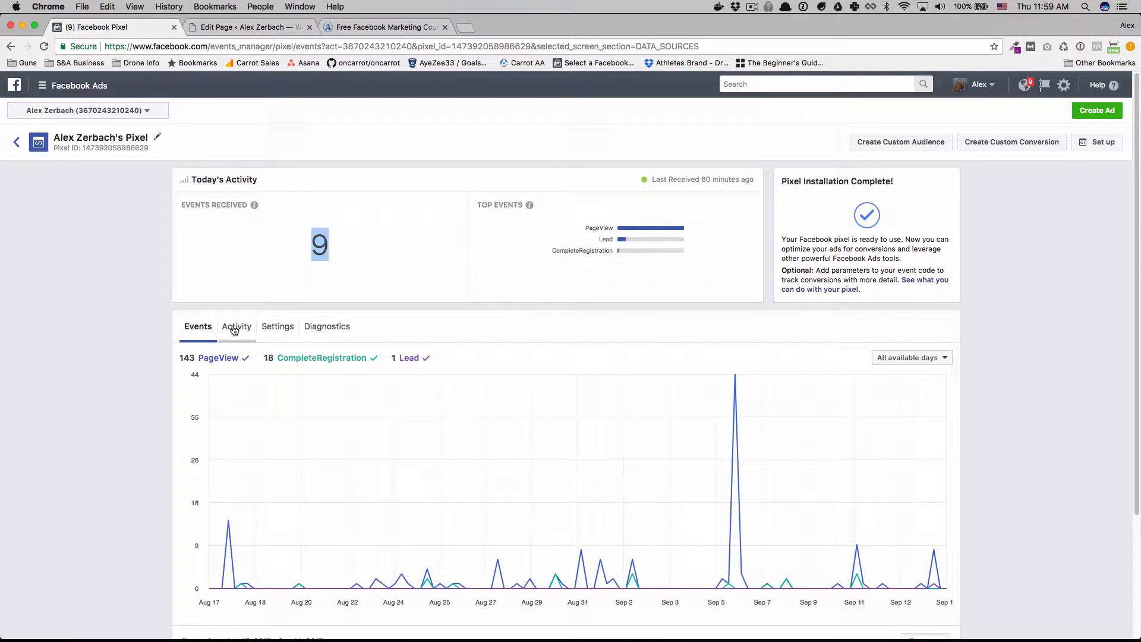
pyautogui.click(235, 328)
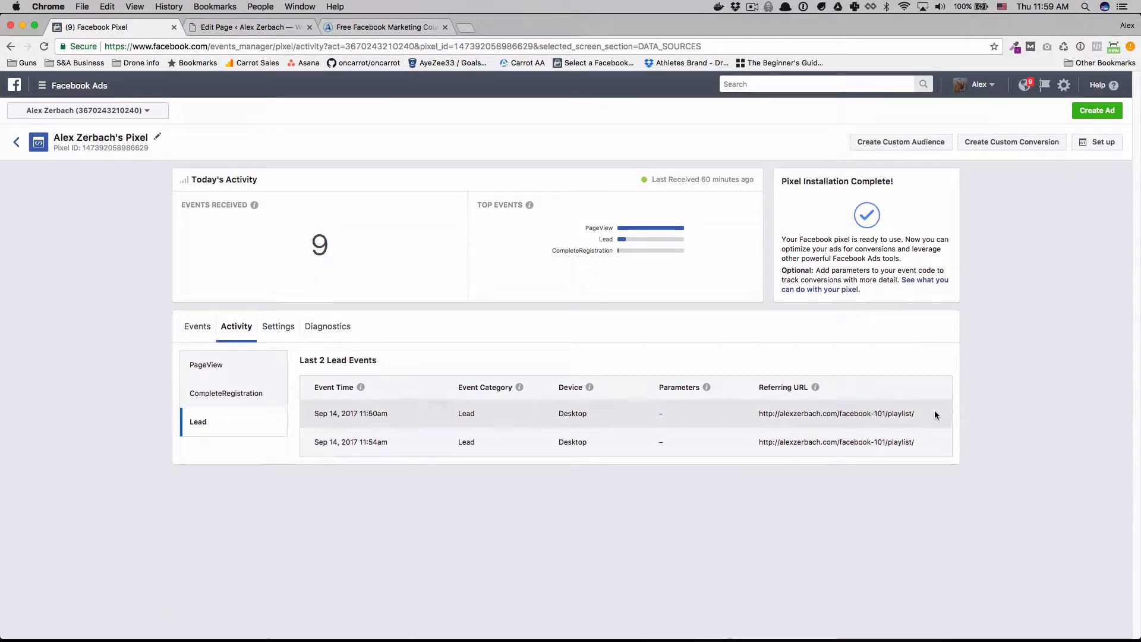
pyautogui.moveTo(934, 414); pyautogui.dragTo(768, 414)
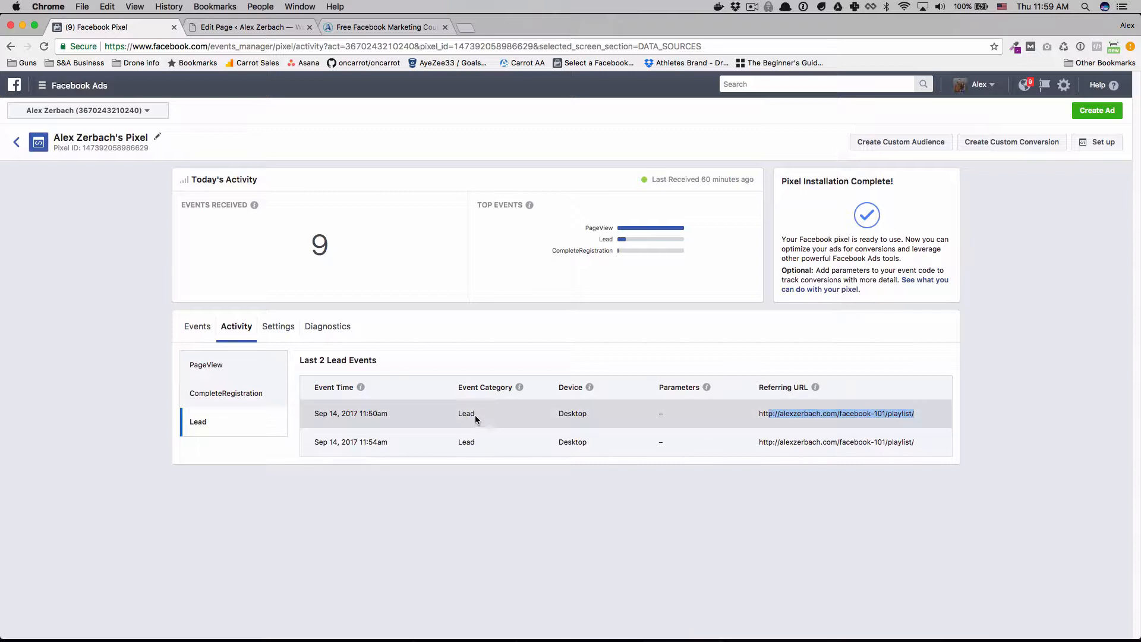
pyautogui.click(476, 414)
pyautogui.doubleClick(458, 415)
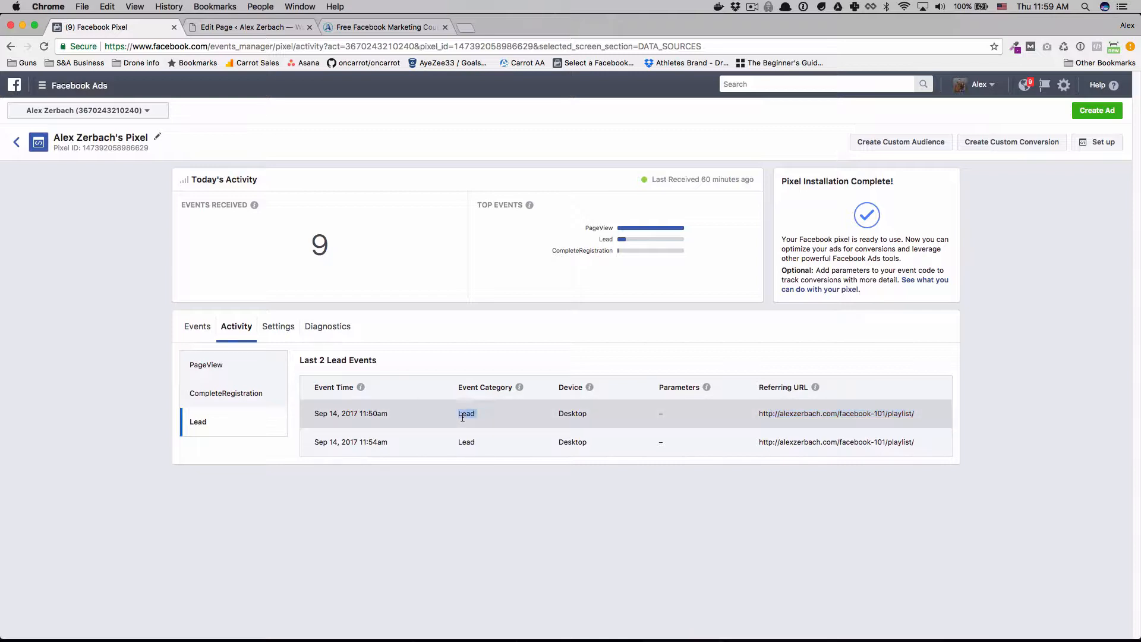
pyautogui.click(266, 397)
pyautogui.click(237, 416)
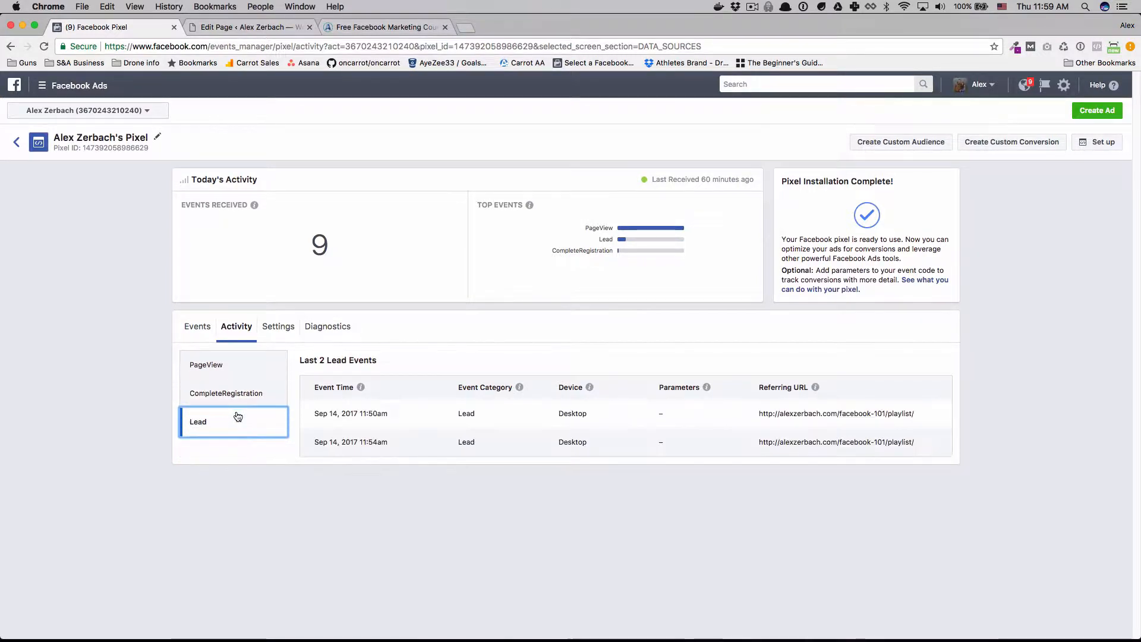
pyautogui.click(930, 497)
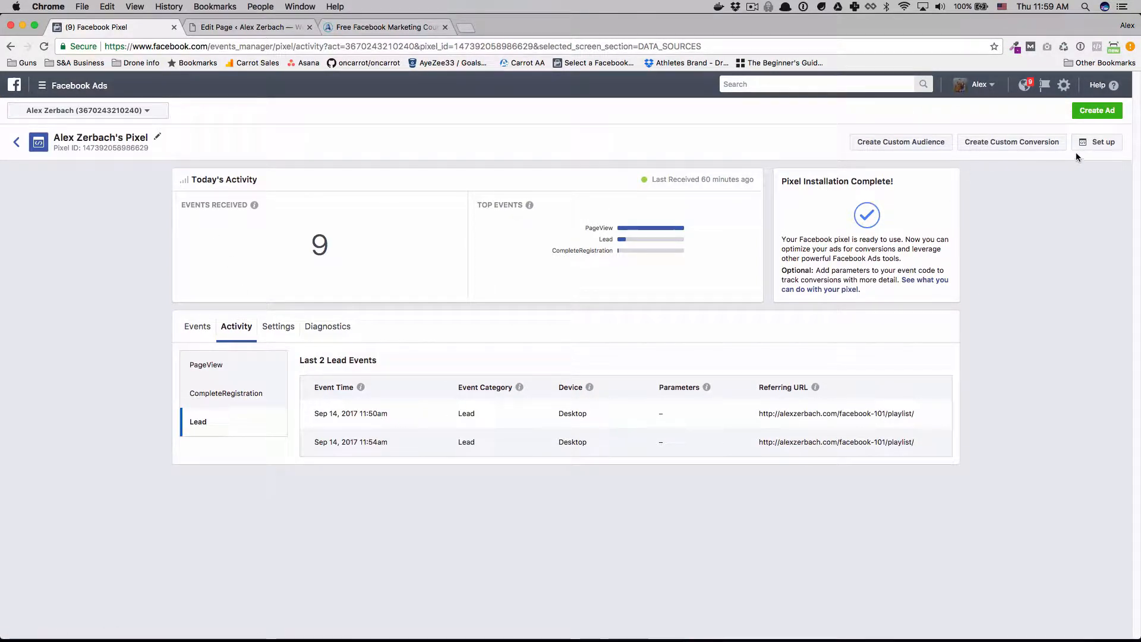
# Check the pixel's test traffic status in the manual code installation instructions and close the setup dialog.
pyautogui.click(1096, 142)
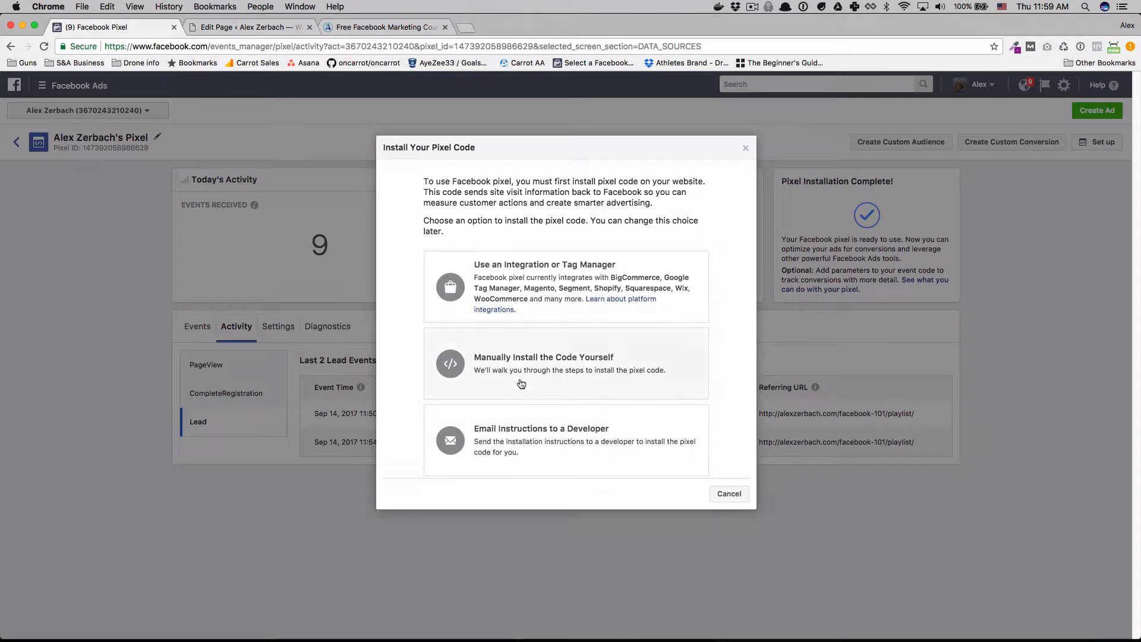
pyautogui.click(521, 383)
pyautogui.scroll(-5, 519, 377)
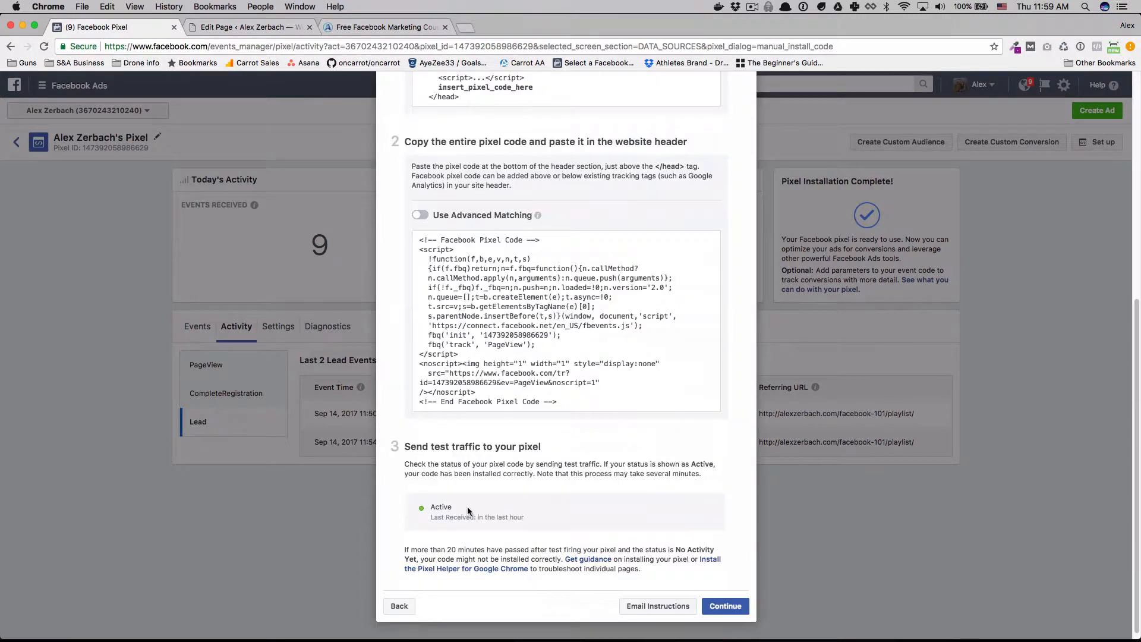
pyautogui.moveTo(419, 507); pyautogui.dragTo(554, 523)
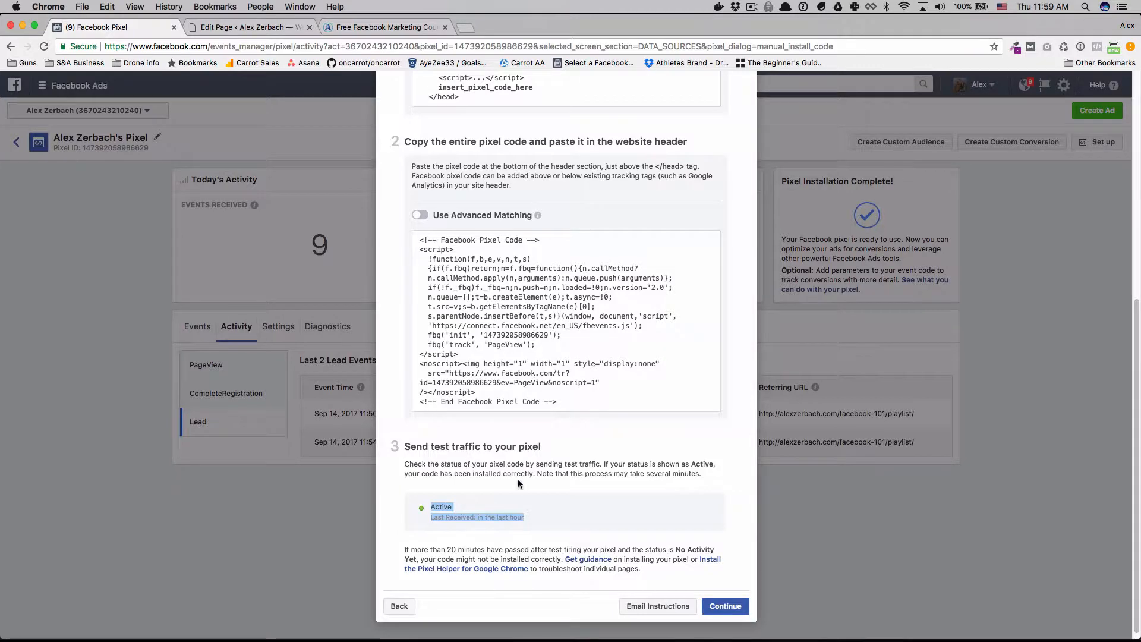
pyautogui.scroll(10, 636, 331)
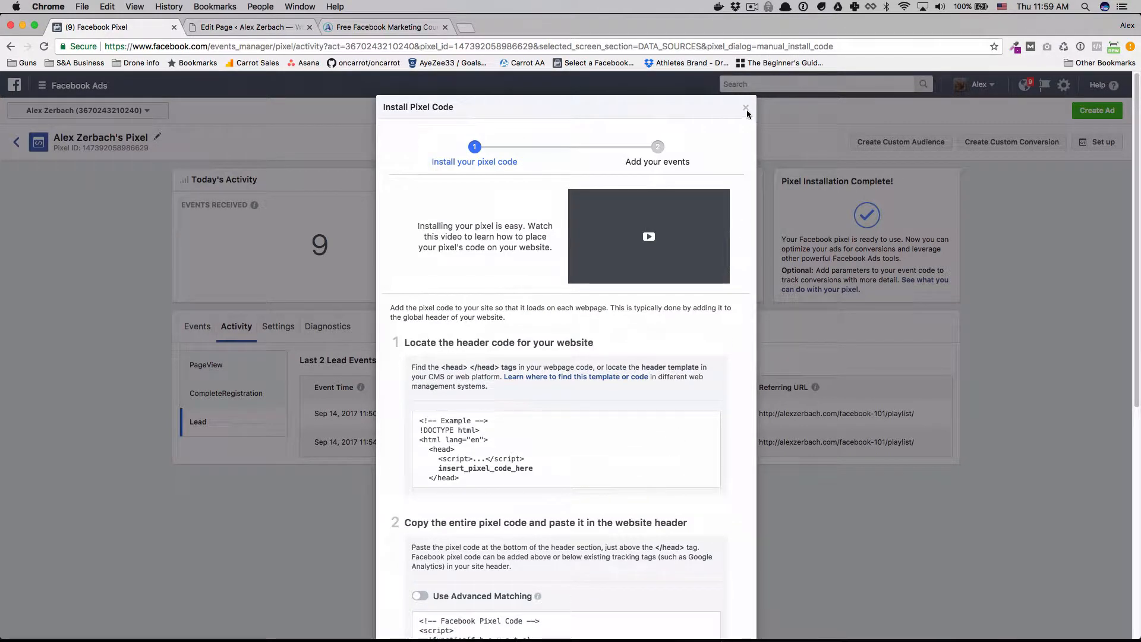
pyautogui.click(746, 108)
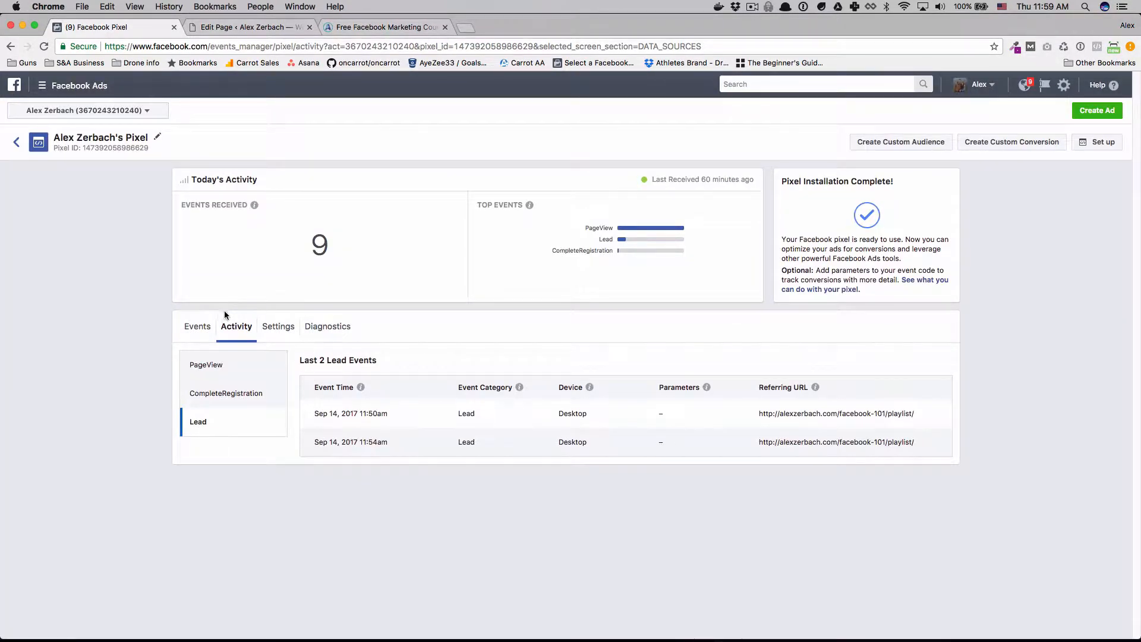
# Switch to Power Editor and start a new campaign named "Conversion Campaign" with the Conversions objective.
pyautogui.click(59, 90)
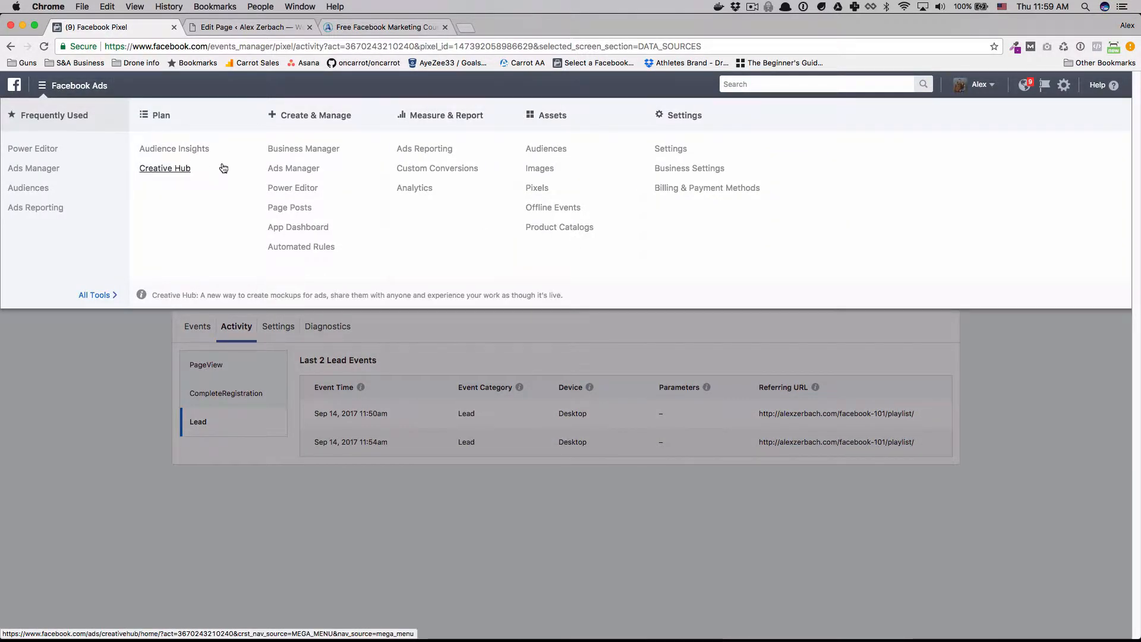
pyautogui.click(302, 189)
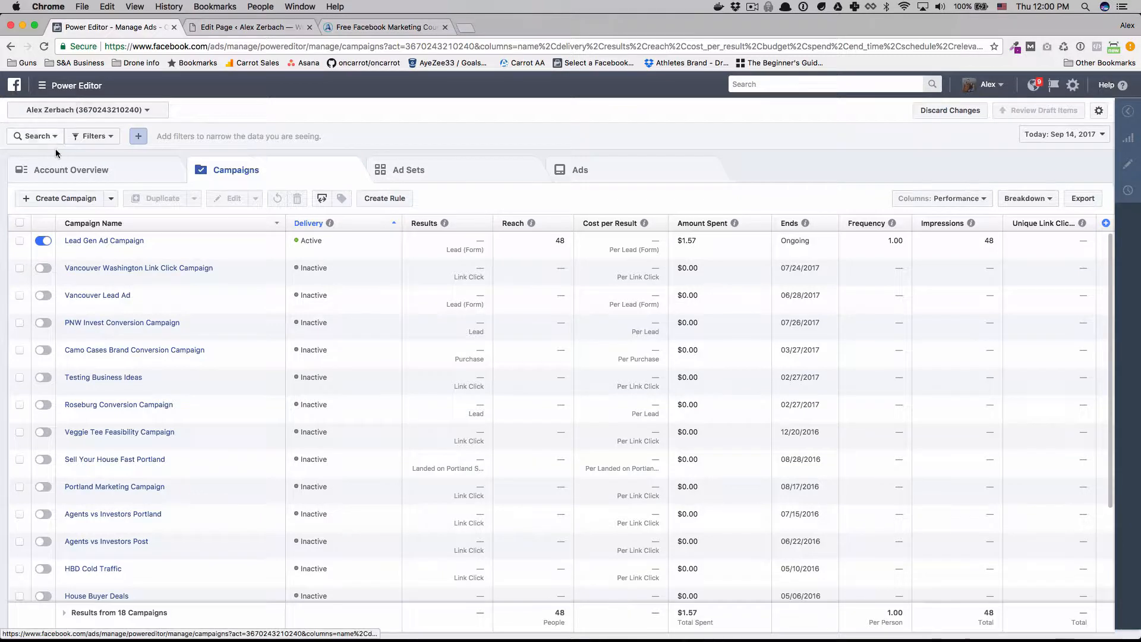
pyautogui.click(63, 199)
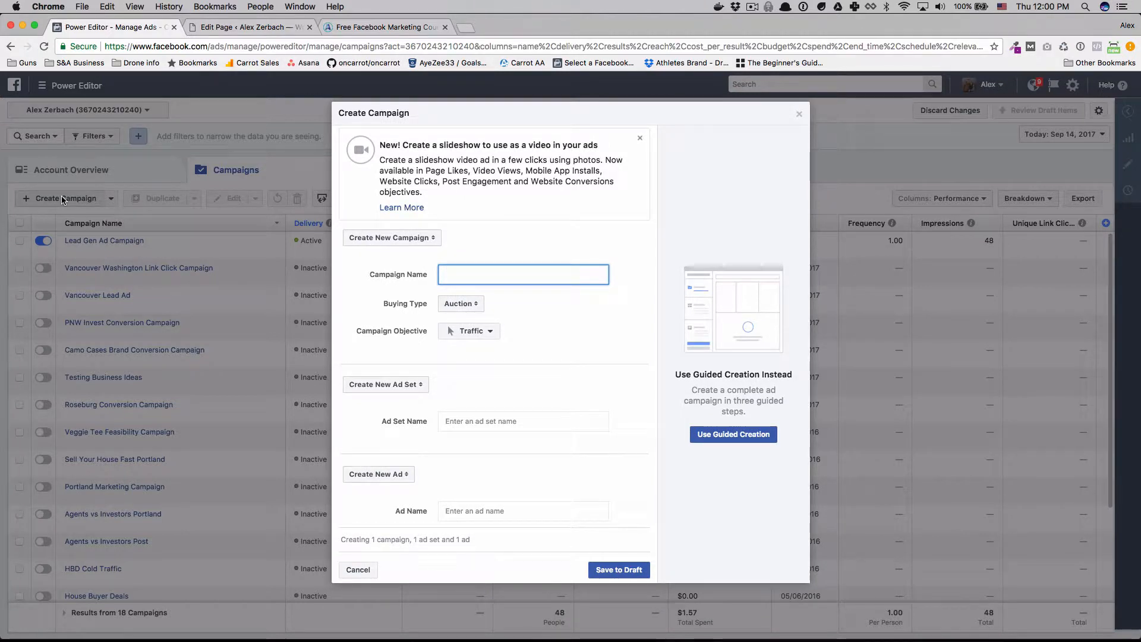
pyautogui.write('nversion Campaign')
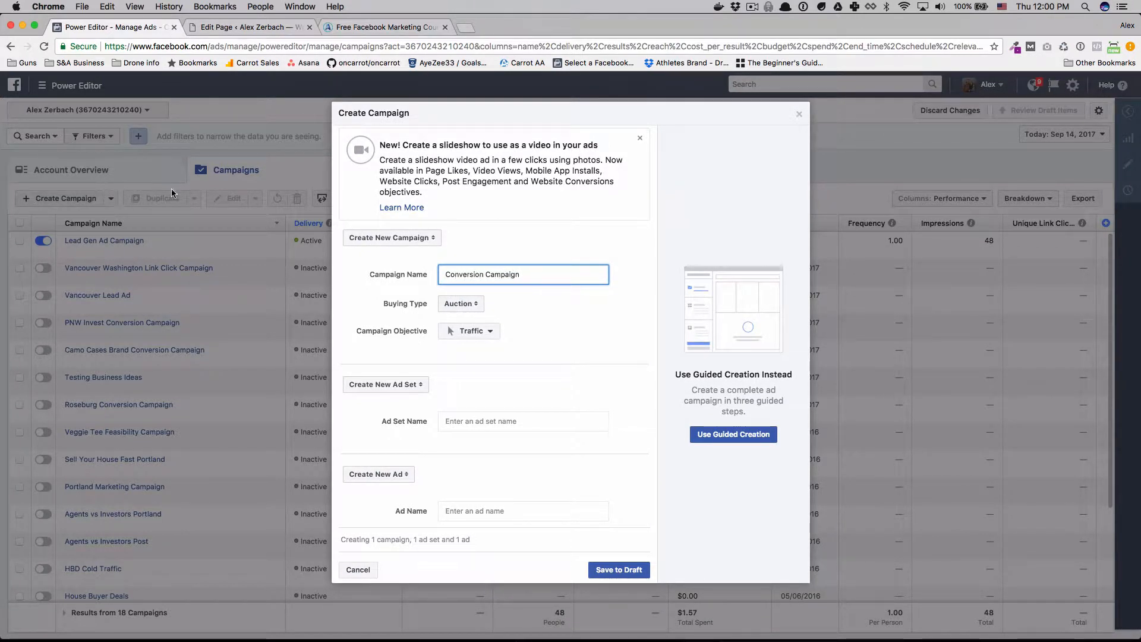
pyautogui.click(494, 333)
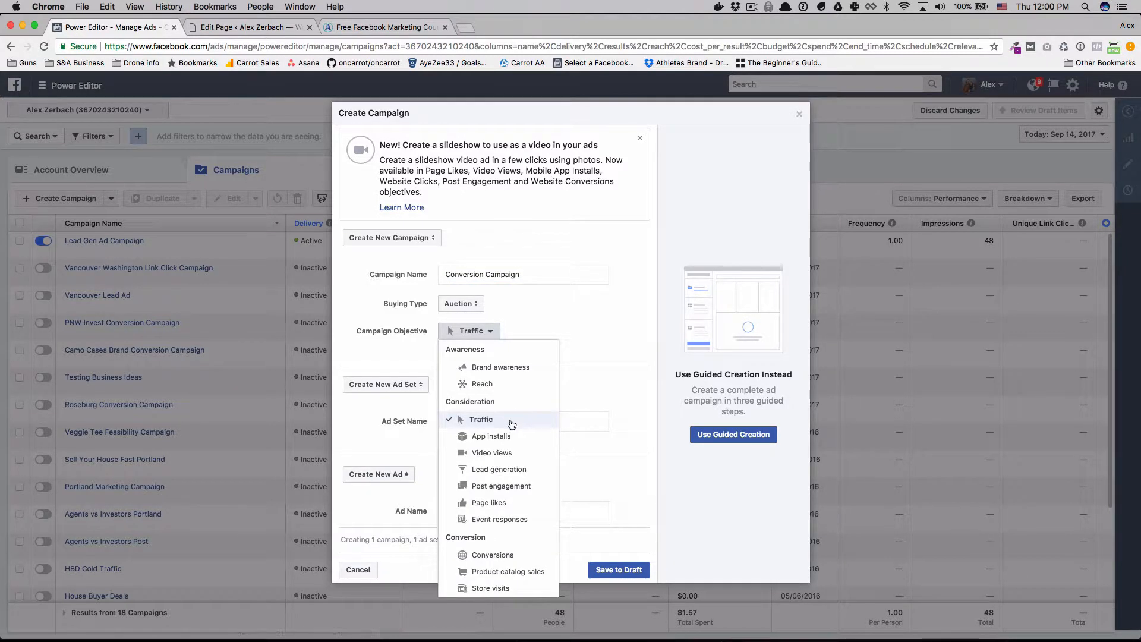
pyautogui.click(498, 554)
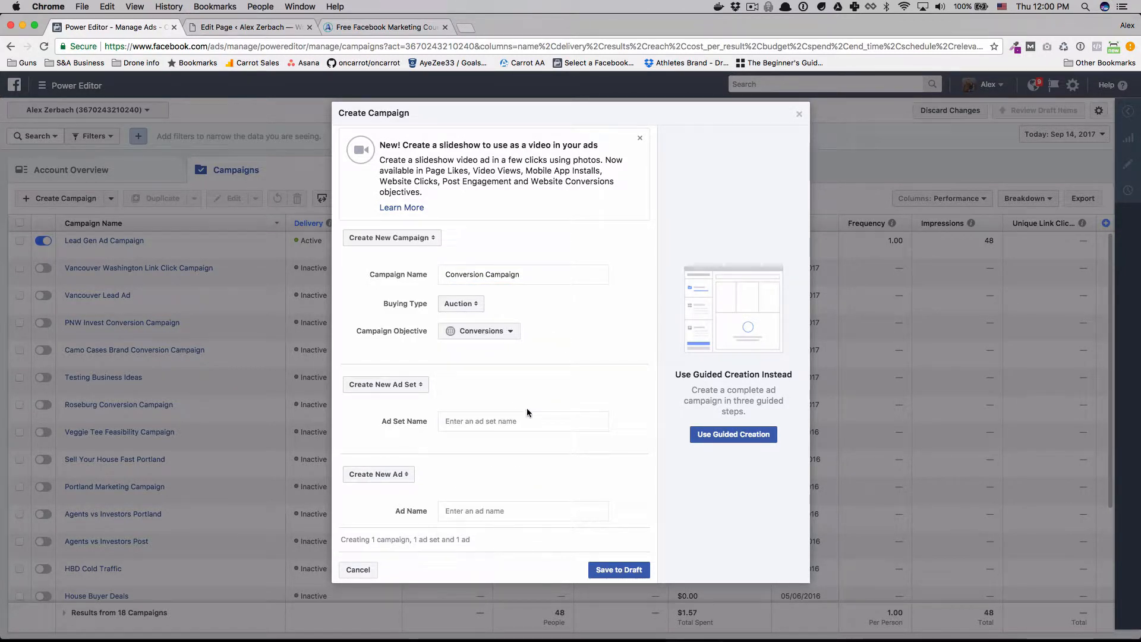
pyautogui.click(512, 334)
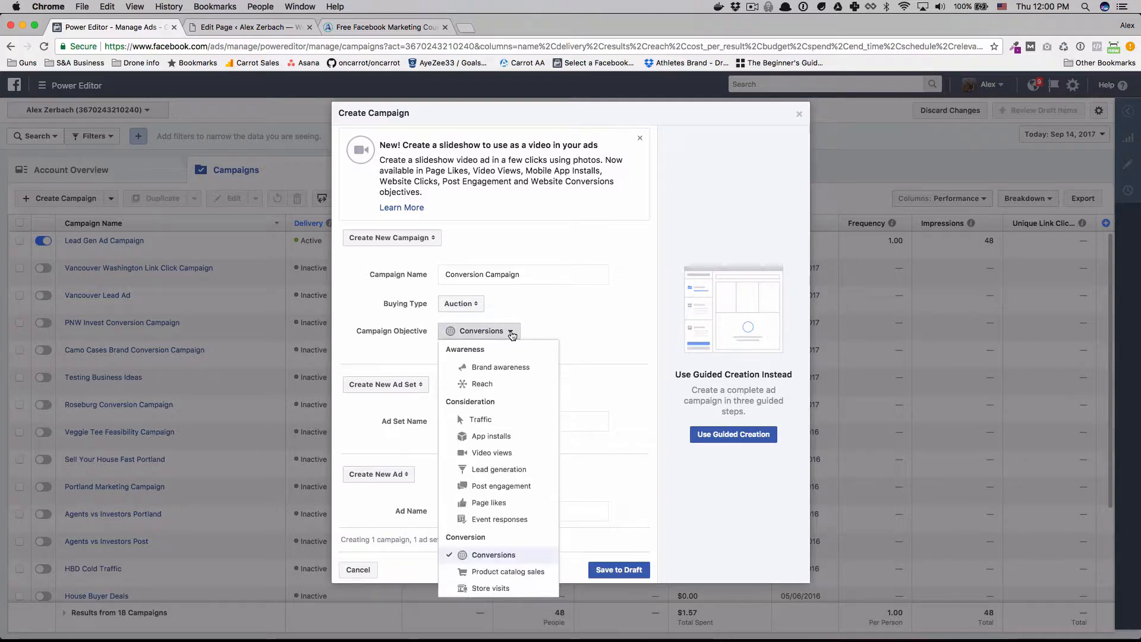
pyautogui.click(517, 555)
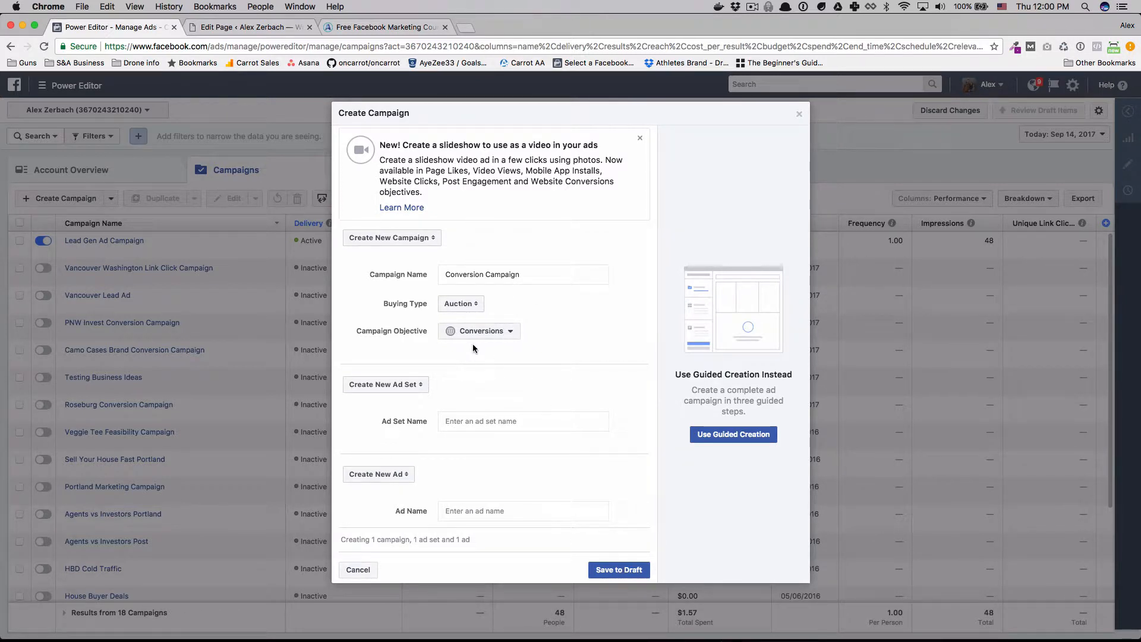
# Name the new ad set "Conversion ad set" and the ad "Ad #1", and save the campaign to draft.
pyautogui.click(499, 418)
pyautogui.write('Co')
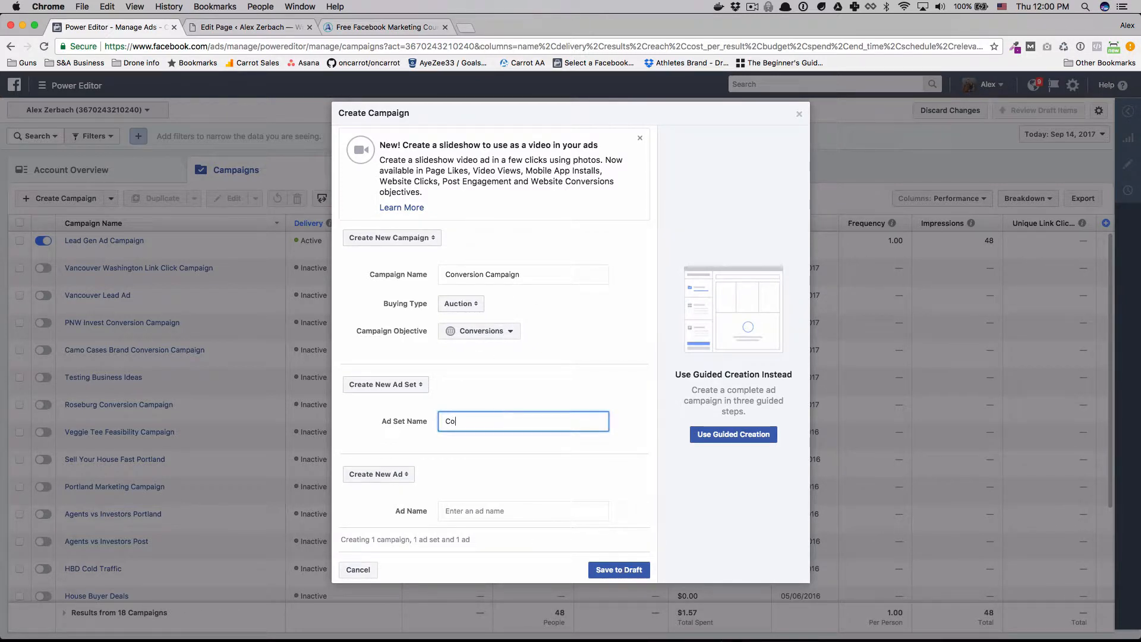
pyautogui.write('nversion ad set')
pyautogui.click(476, 509)
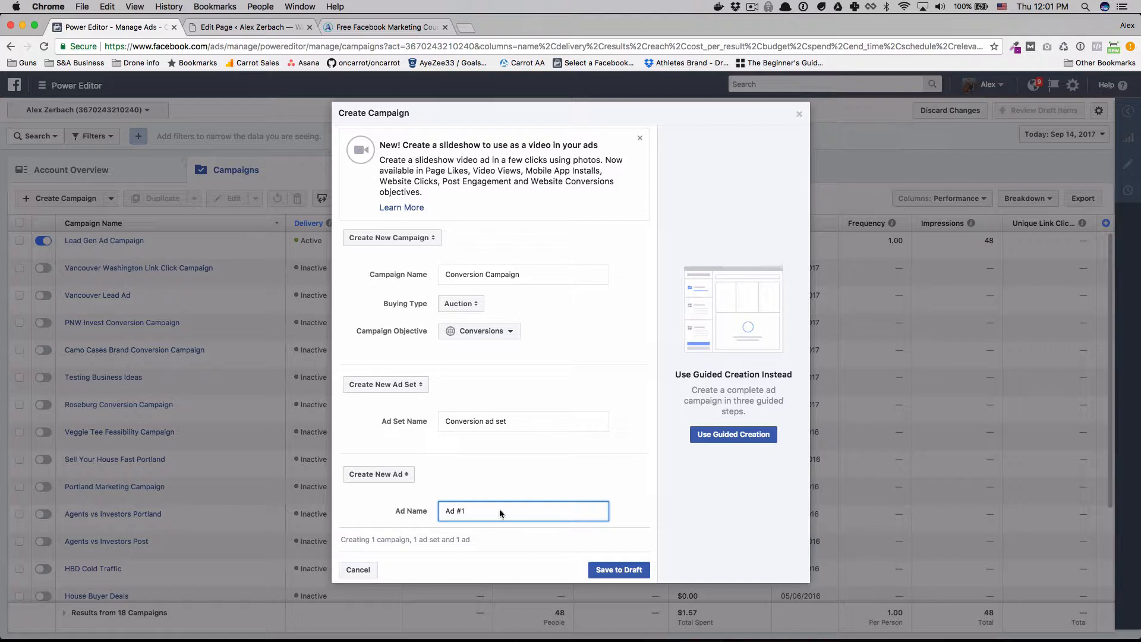
pyautogui.click(614, 573)
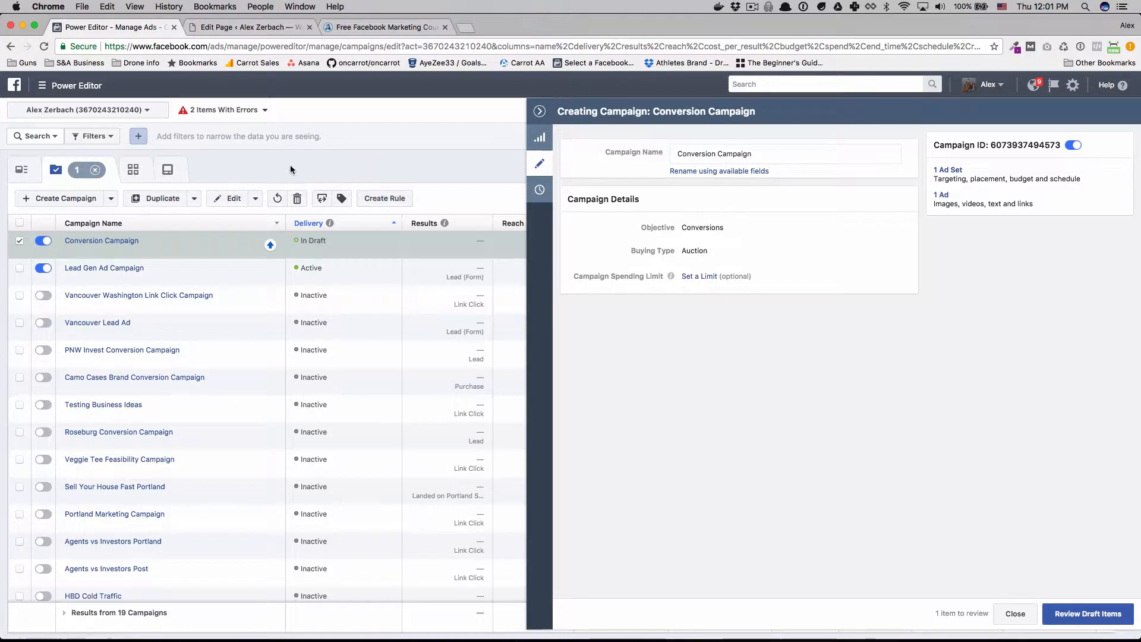
# Open the draft campaign's ad set and choose the pixel's Lead event as its website conversion event.
pyautogui.click(135, 178)
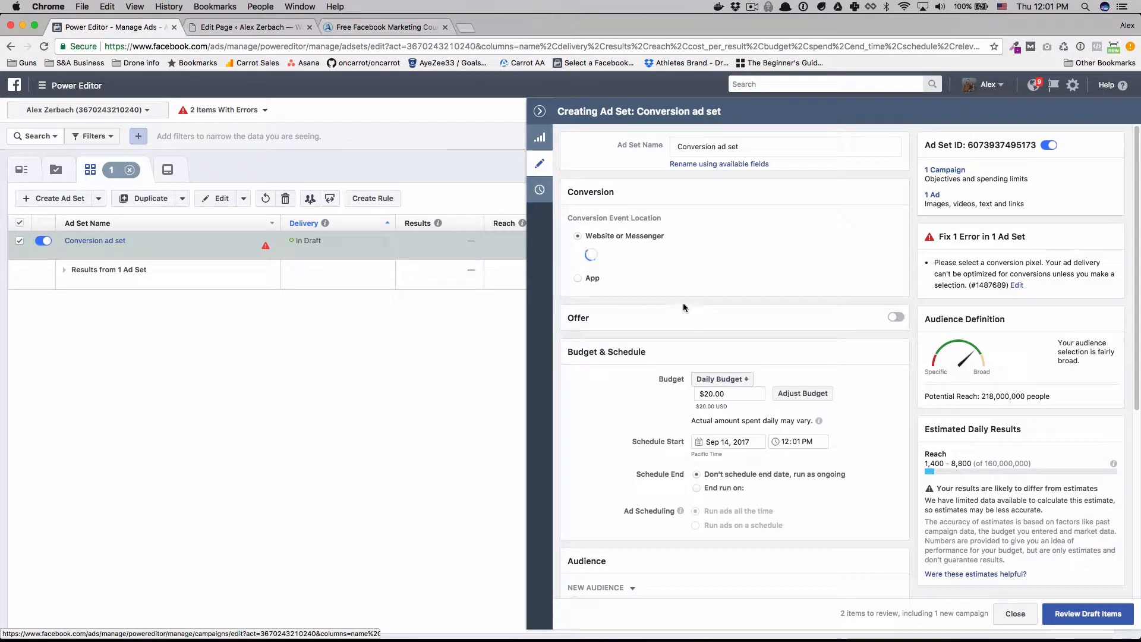
pyautogui.click(658, 262)
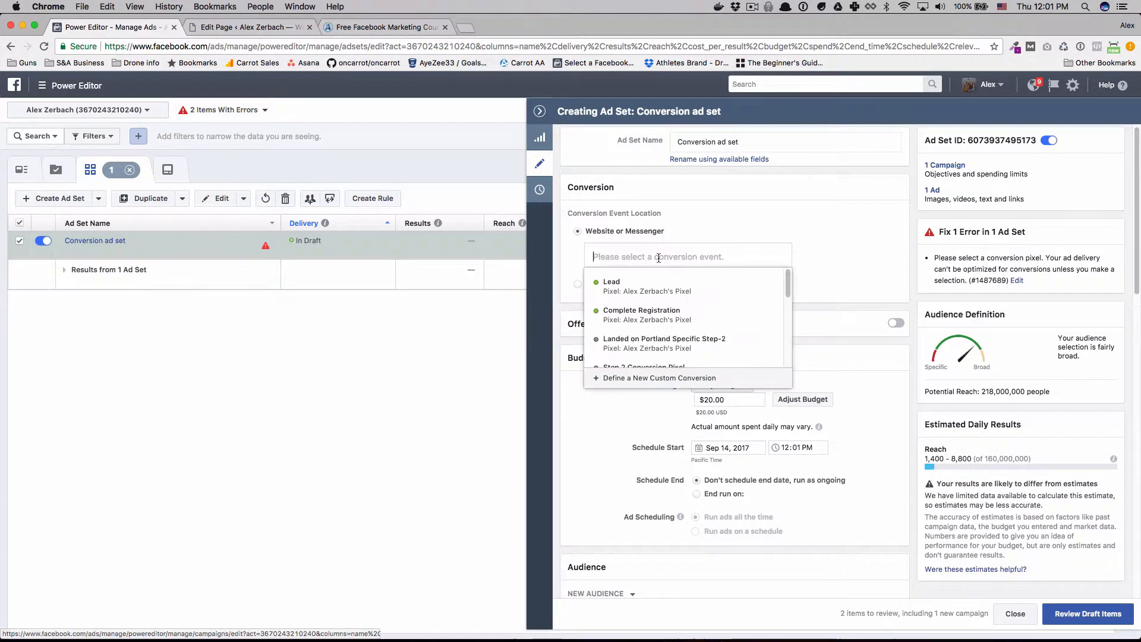
pyautogui.click(654, 299)
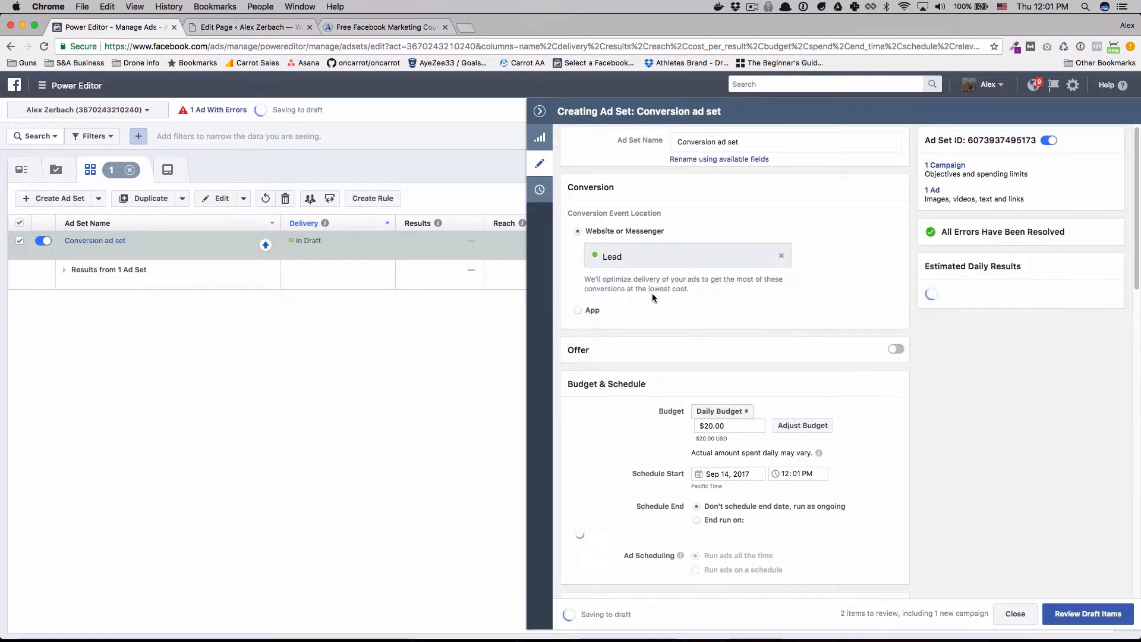
# Examine the fbq('track', 'Lead') line in the WordPress page's footer script and return to the ad set in Power Editor.
pyautogui.click(253, 27)
pyautogui.scroll(-20, 226, 483)
pyautogui.scroll(-20, 222, 480)
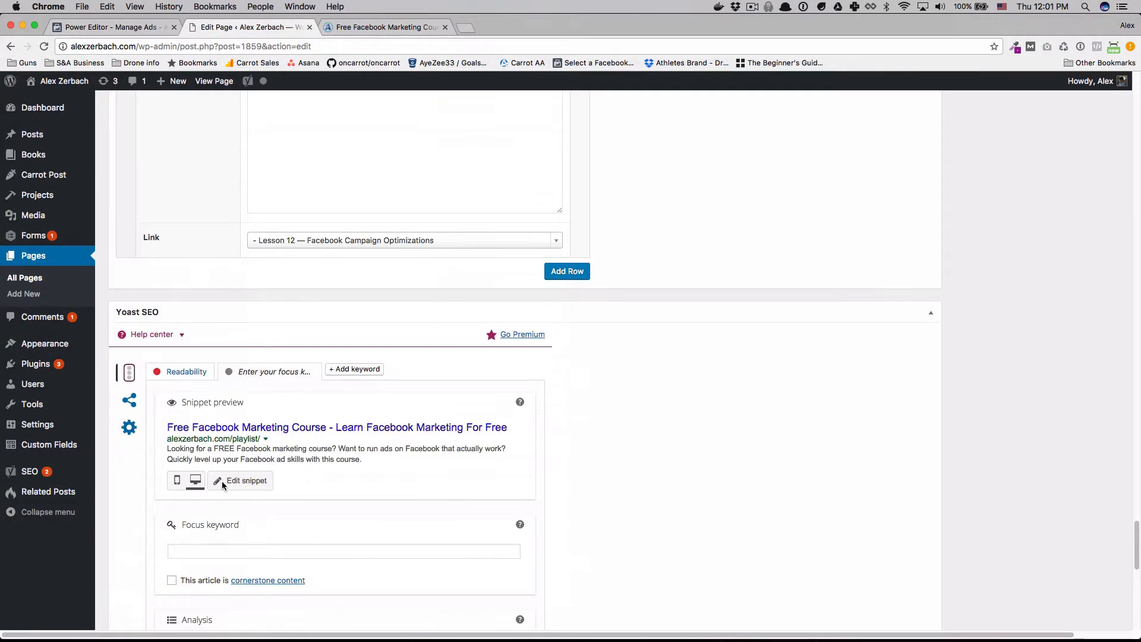
pyautogui.tripleClick(183, 495)
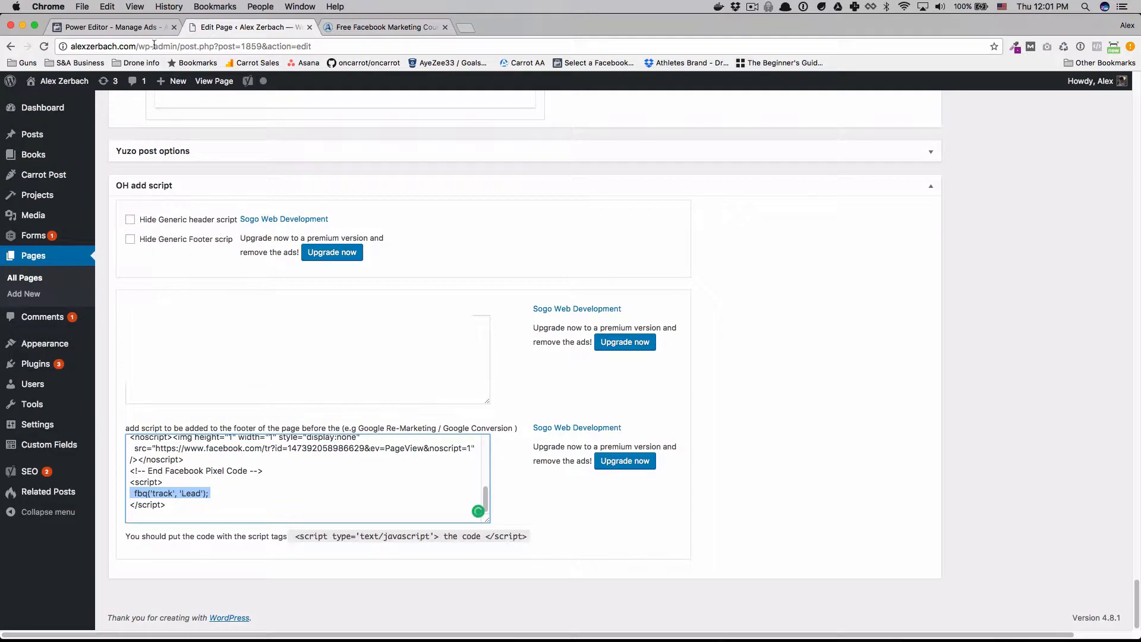
pyautogui.click(127, 27)
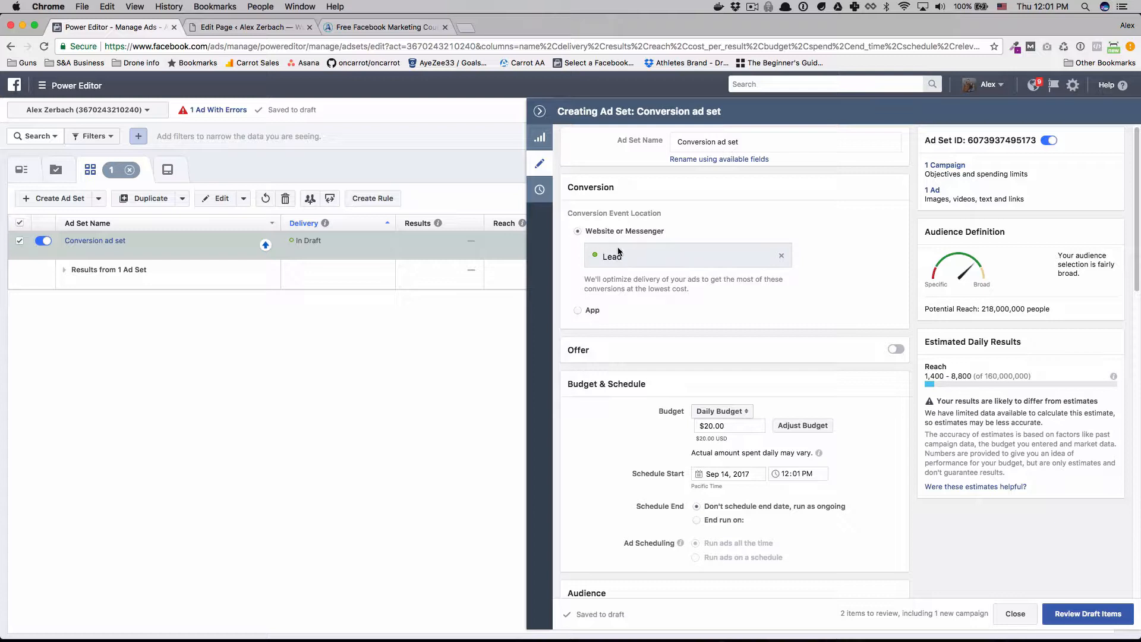
# Add the site-wide 30 Days website custom audience to the ad set and look over the remaining audience targeting options.
pyautogui.scroll(-6, 693, 255)
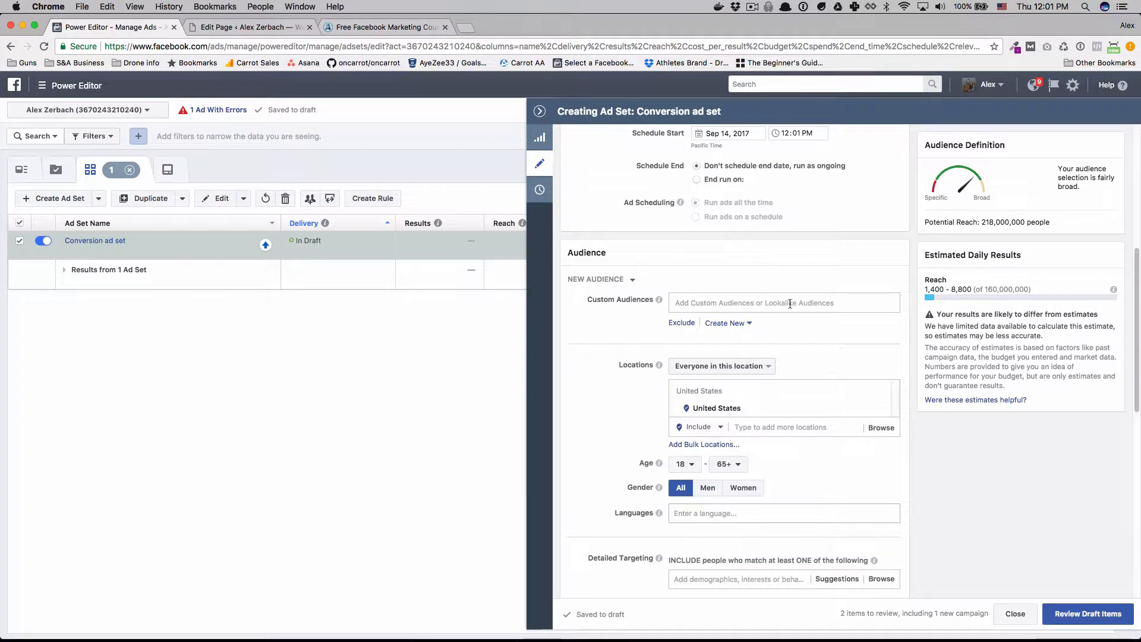
pyautogui.click(790, 304)
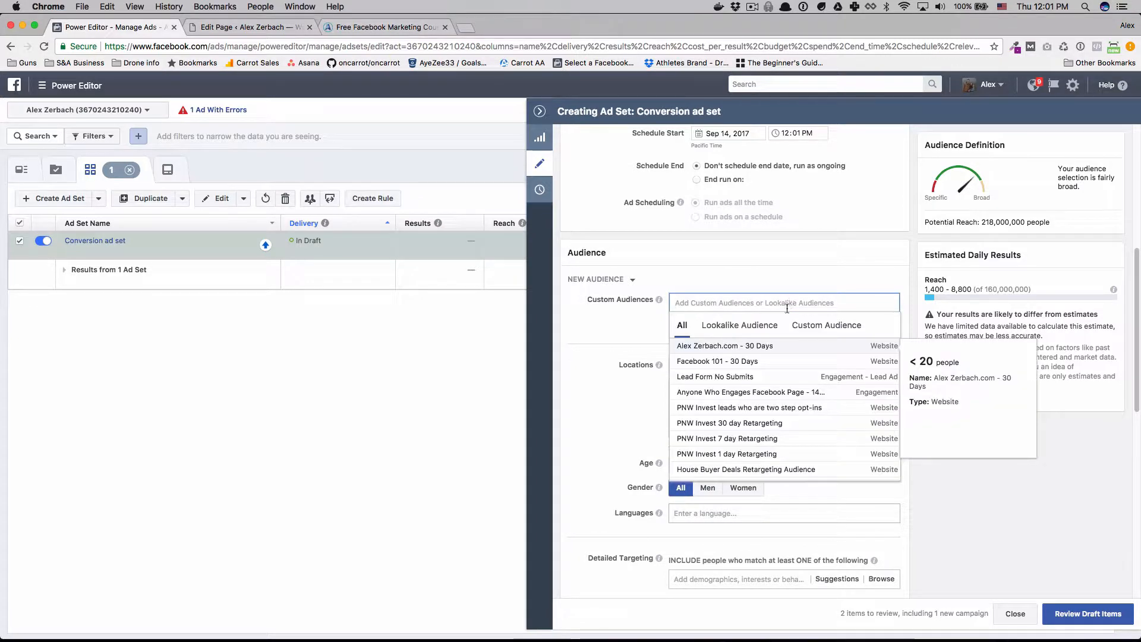
pyautogui.click(701, 346)
pyautogui.click(596, 337)
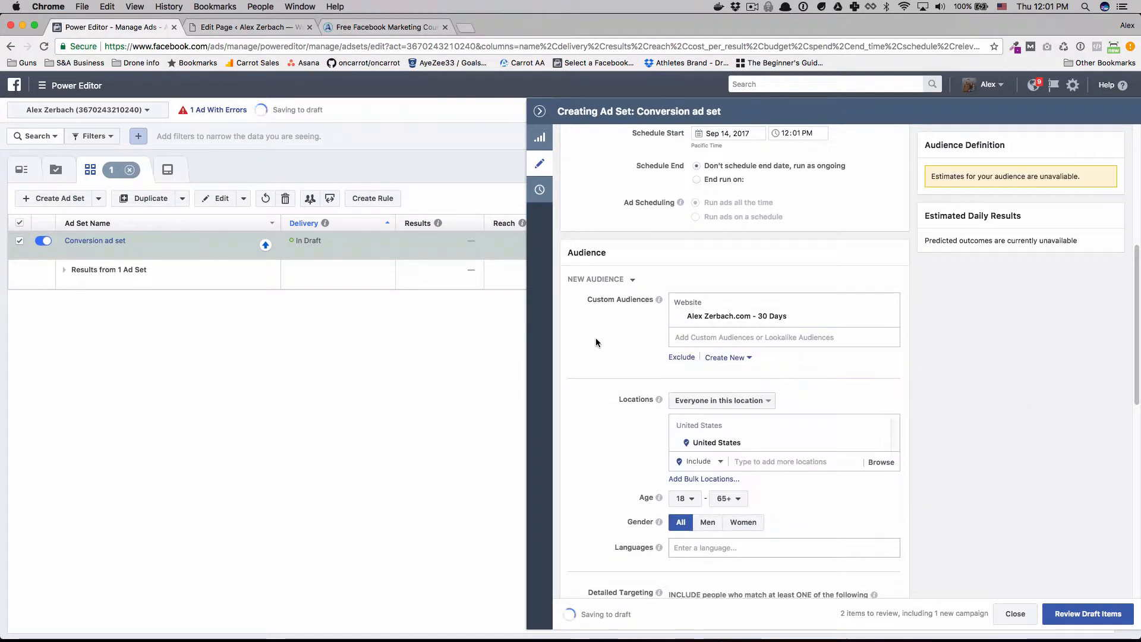
pyautogui.scroll(-3, 596, 337)
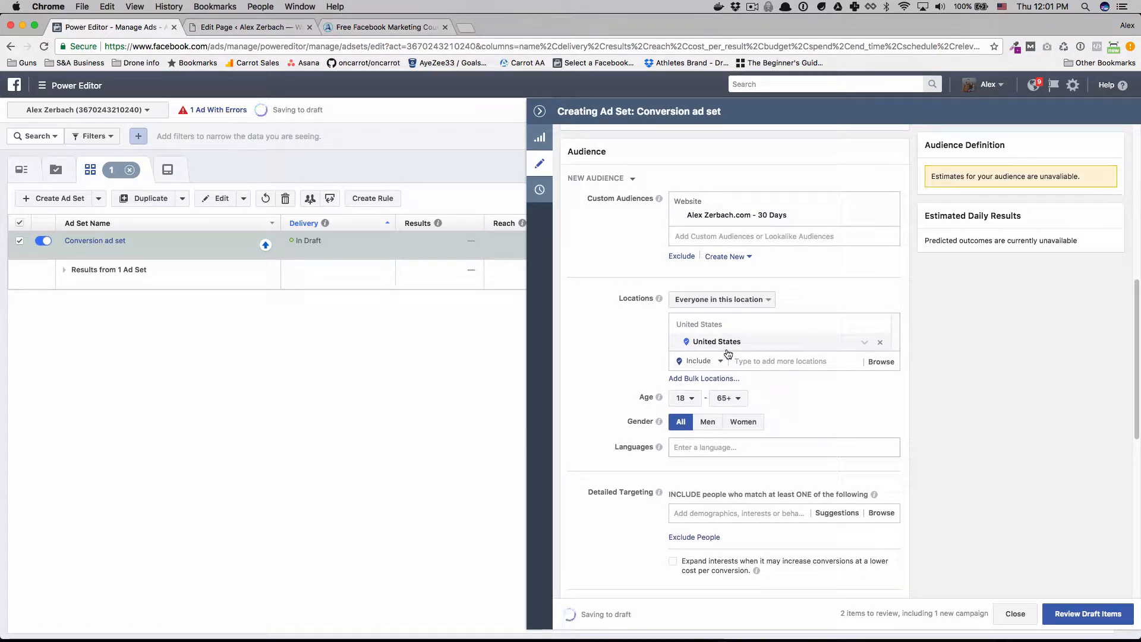
pyautogui.scroll(-1, 749, 434)
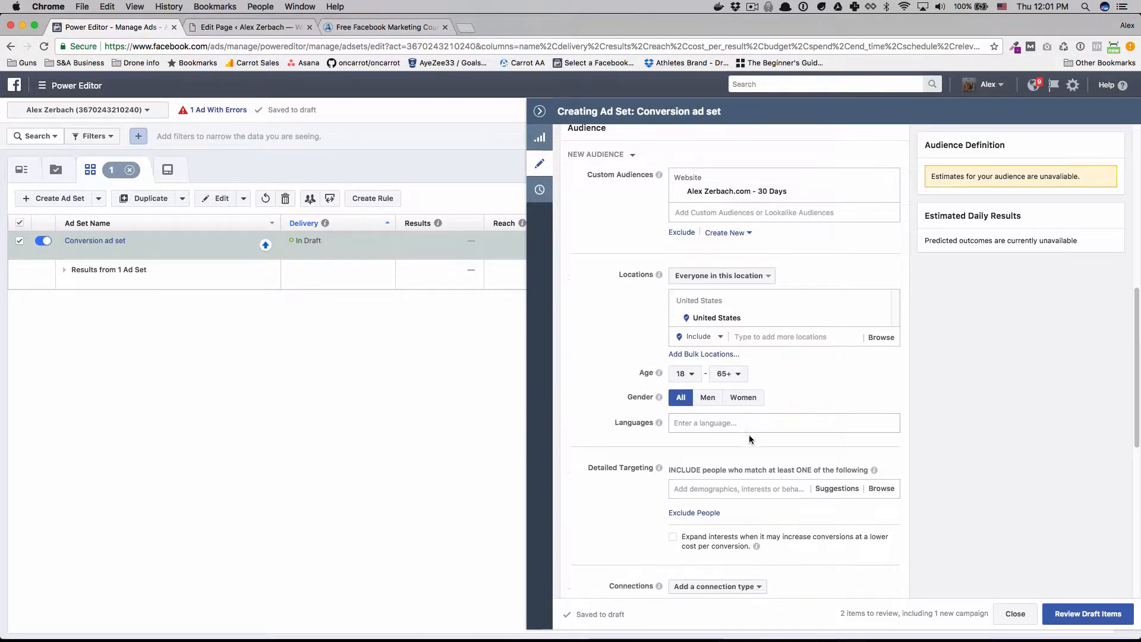
# Look over the detailed targeting suggestions and the placement options of the conversion ad set.
pyautogui.click(734, 489)
pyautogui.scroll(-3, 640, 480)
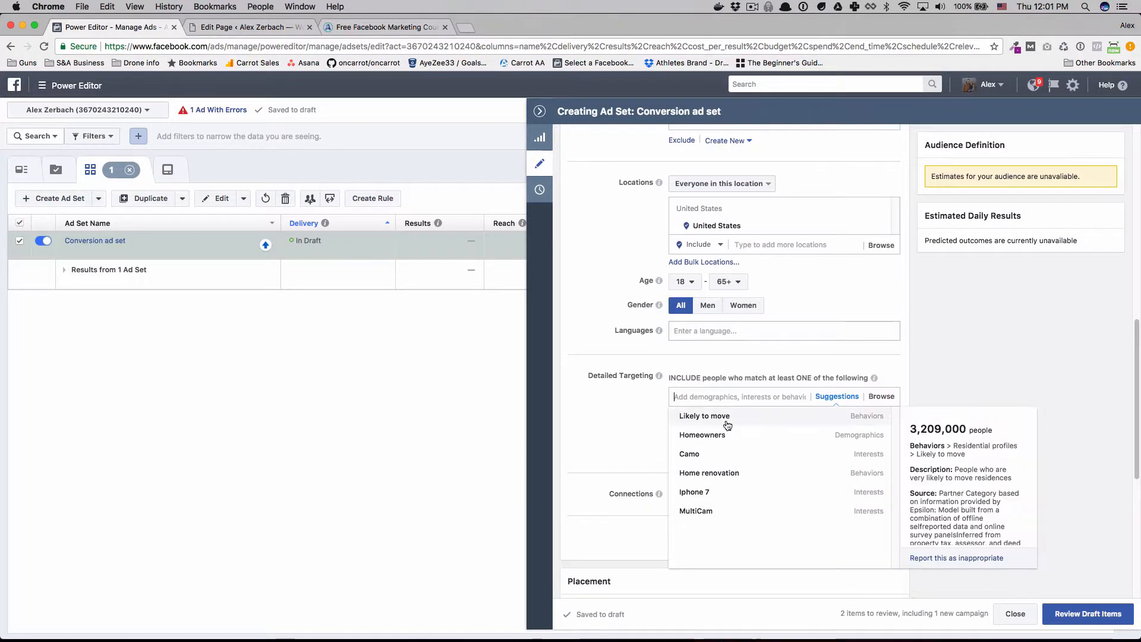
pyautogui.click(633, 419)
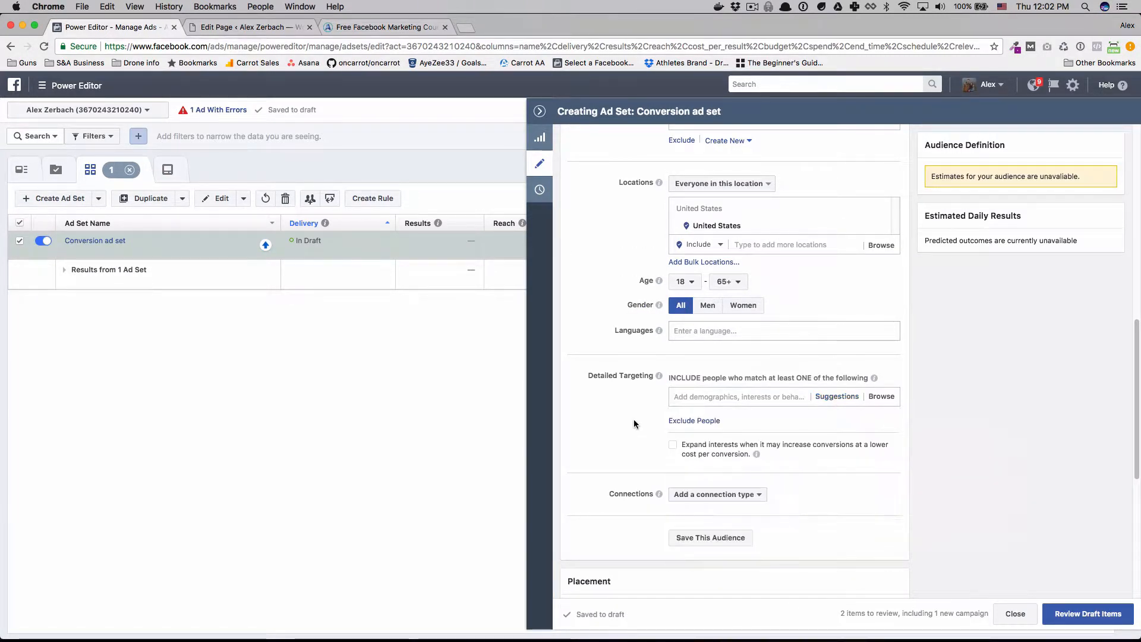
pyautogui.scroll(-3, 634, 419)
pyautogui.scroll(-8, 634, 418)
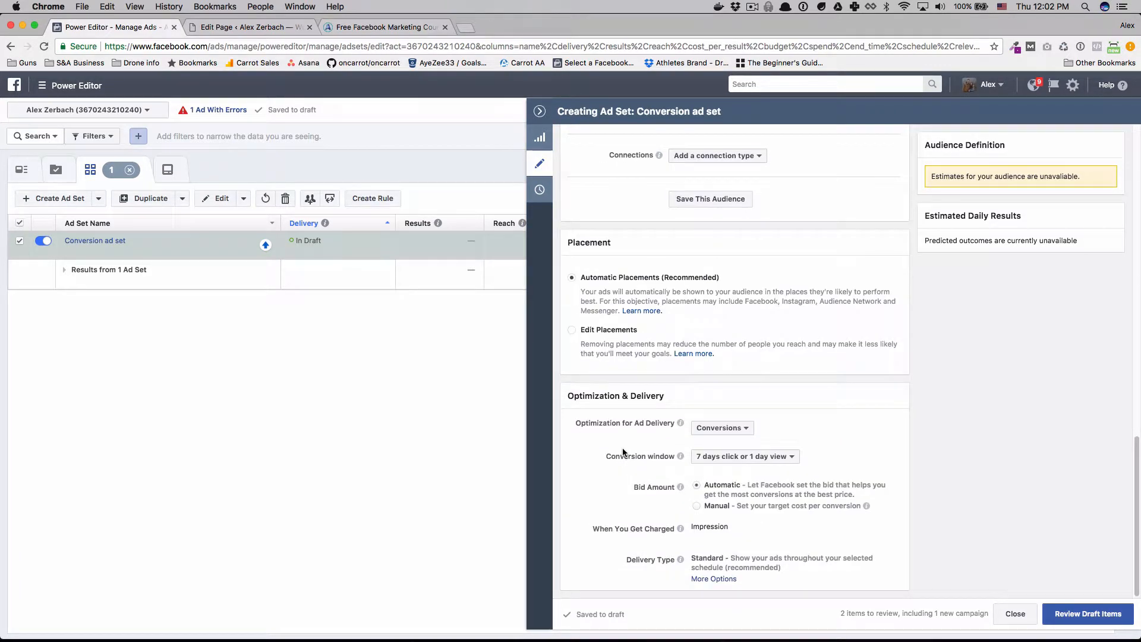
# Examine the available choices for ad delivery optimization and the conversion window without changing either setting.
pyautogui.click(733, 428)
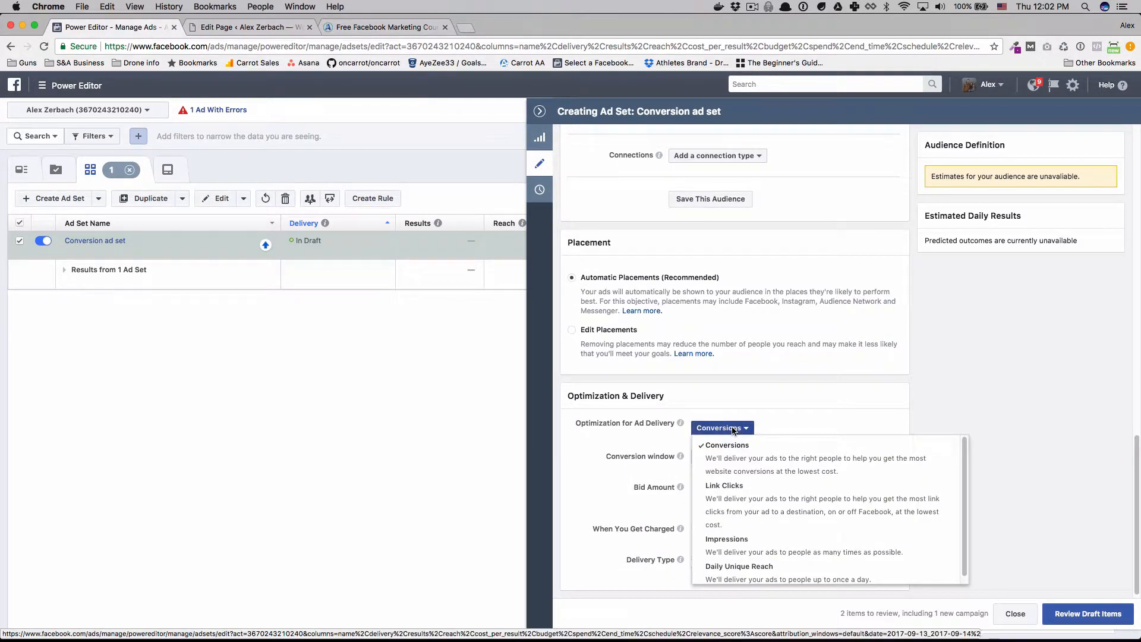
pyautogui.click(733, 429)
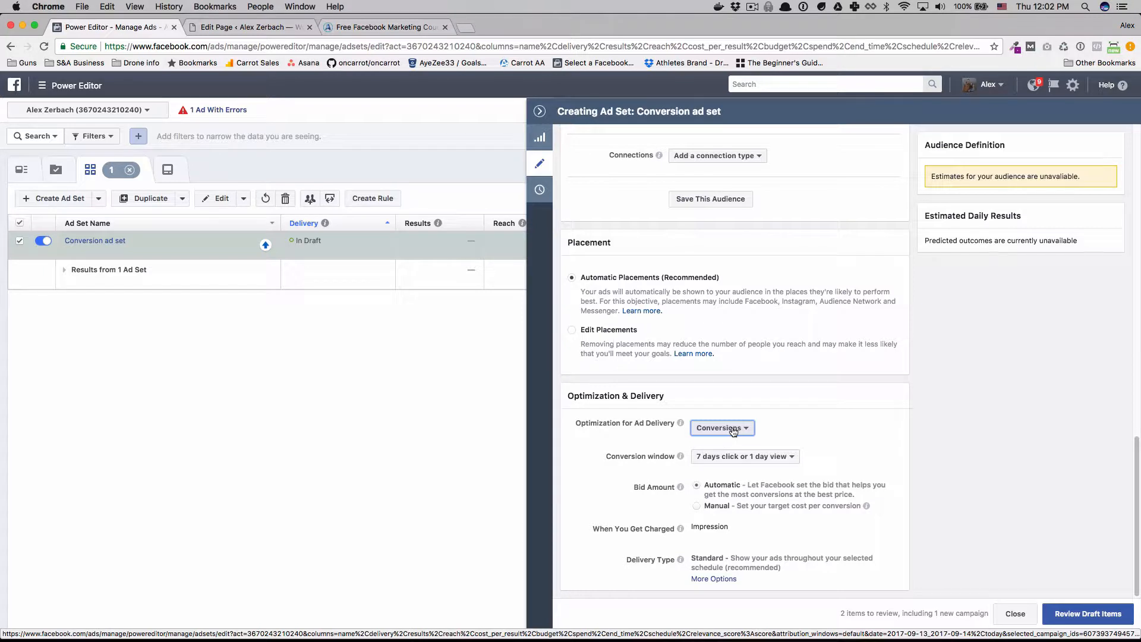
pyautogui.click(734, 430)
pyautogui.click(733, 430)
pyautogui.click(734, 430)
pyautogui.click(734, 430)
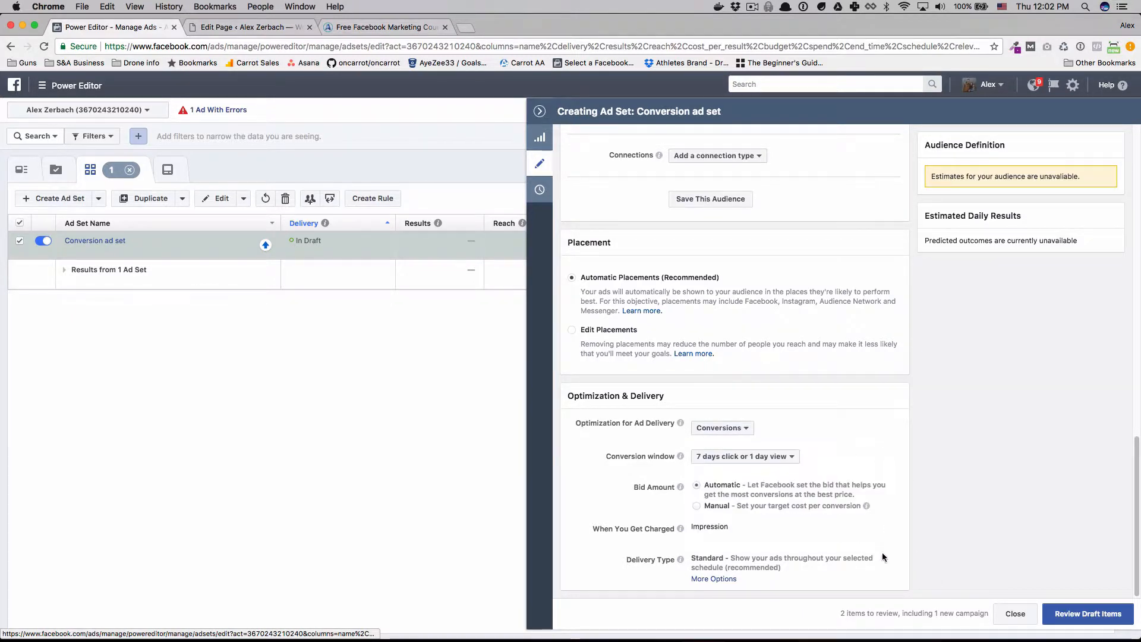
pyautogui.click(783, 457)
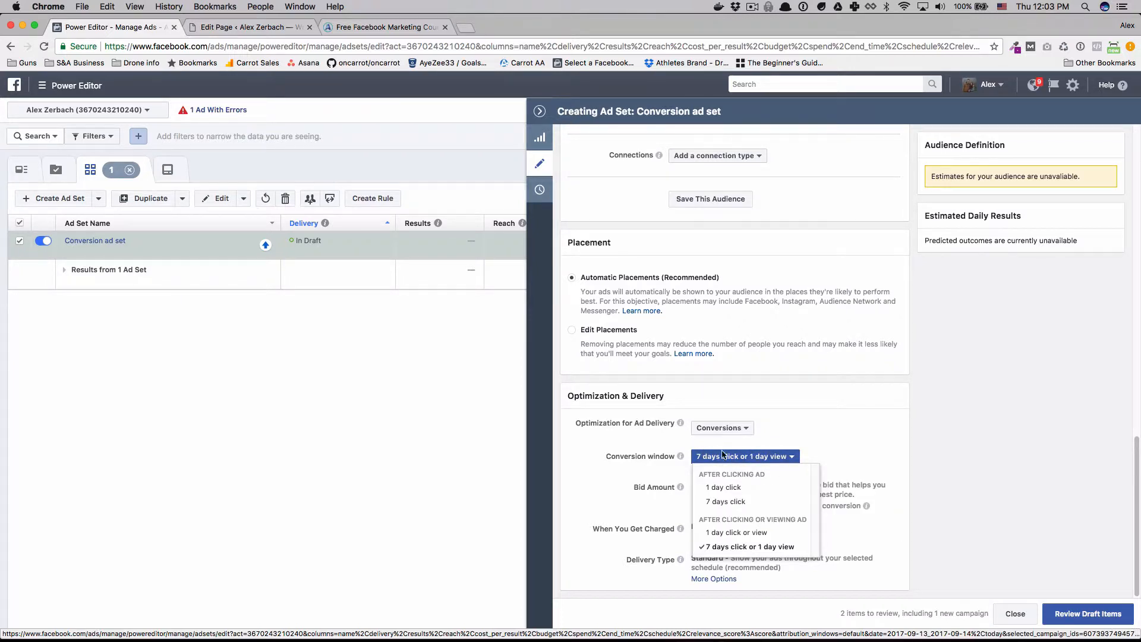
pyautogui.click(889, 427)
# Open Ad #1 of the ad set and choose FB Marketing 101 from the Personal pages as its Facebook Page.
pyautogui.scroll(5, 893, 403)
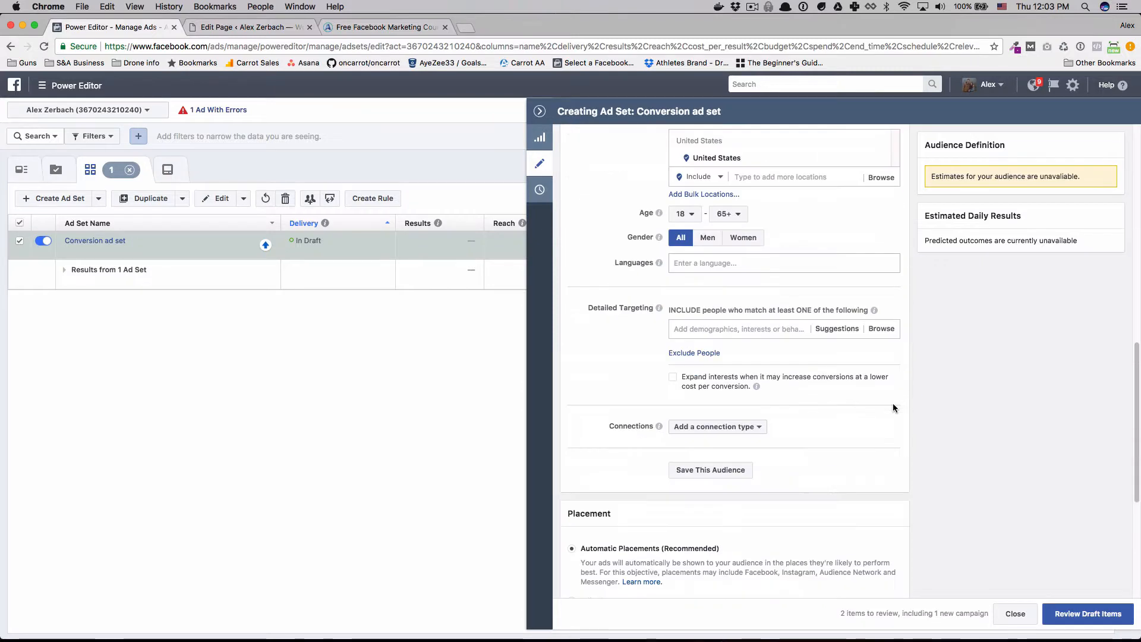
pyautogui.scroll(5, 893, 403)
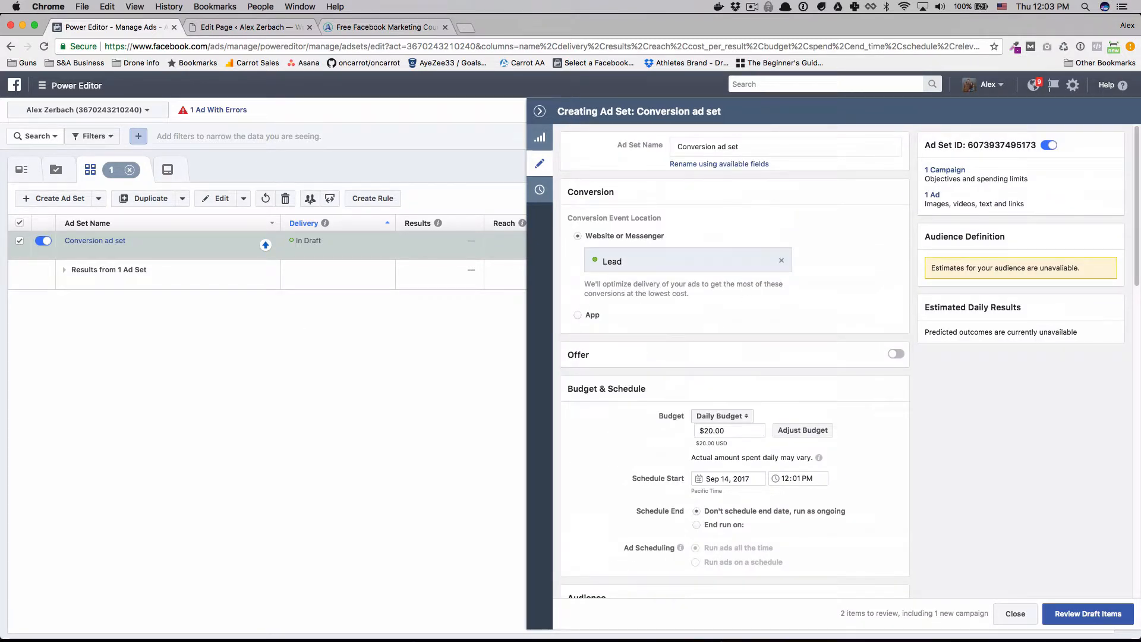
pyautogui.click(176, 169)
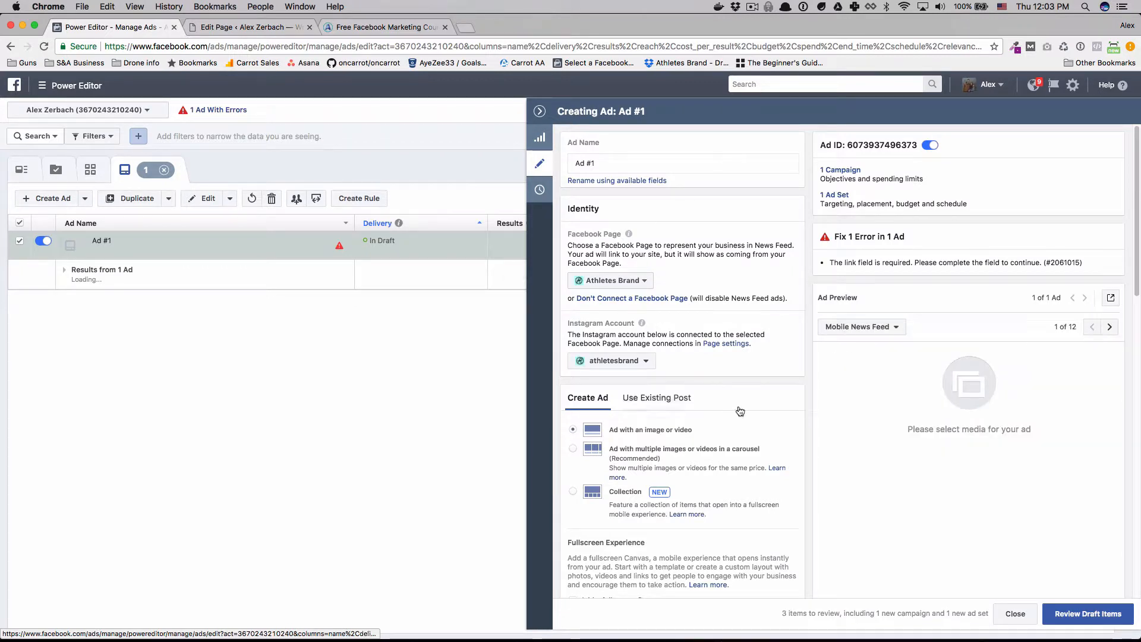
pyautogui.click(612, 279)
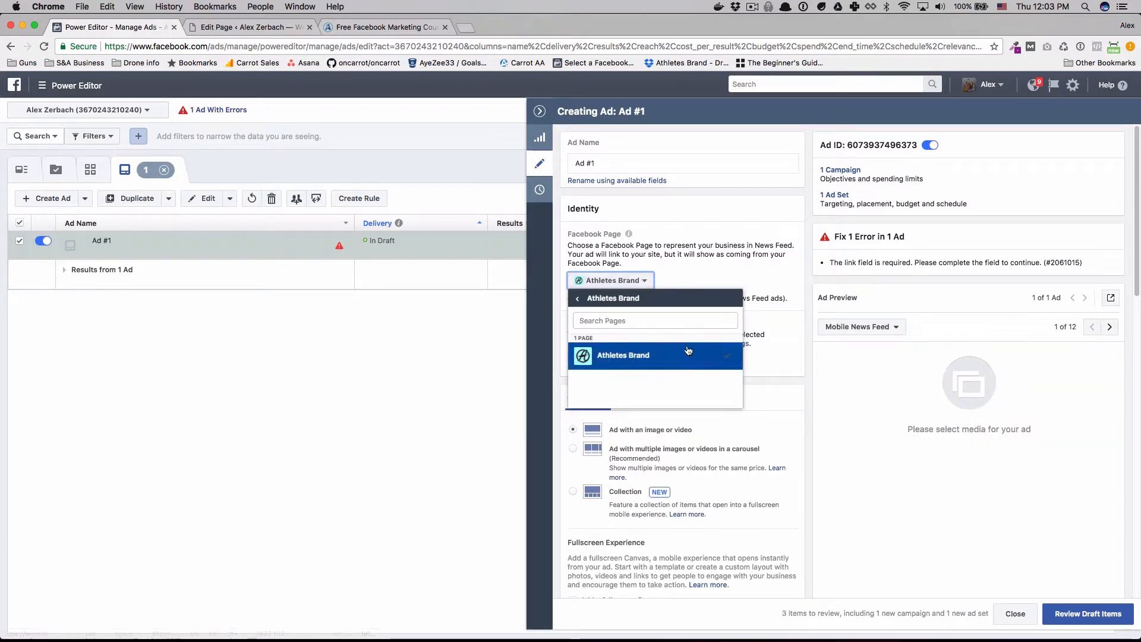
pyautogui.click(577, 298)
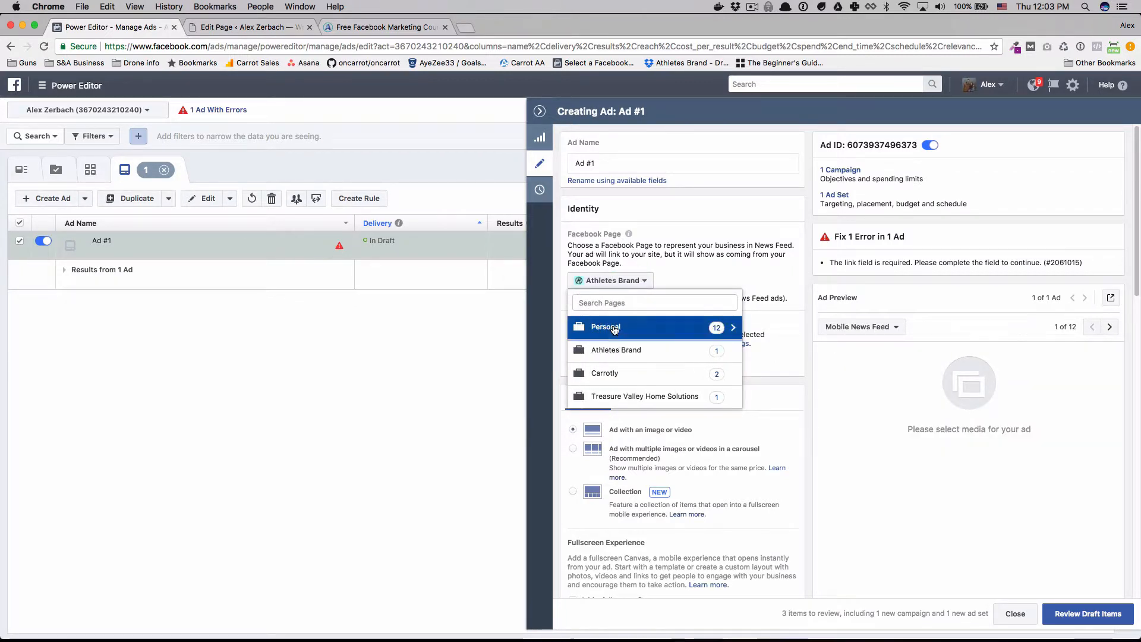
pyautogui.click(612, 326)
pyautogui.scroll(-5, 618, 363)
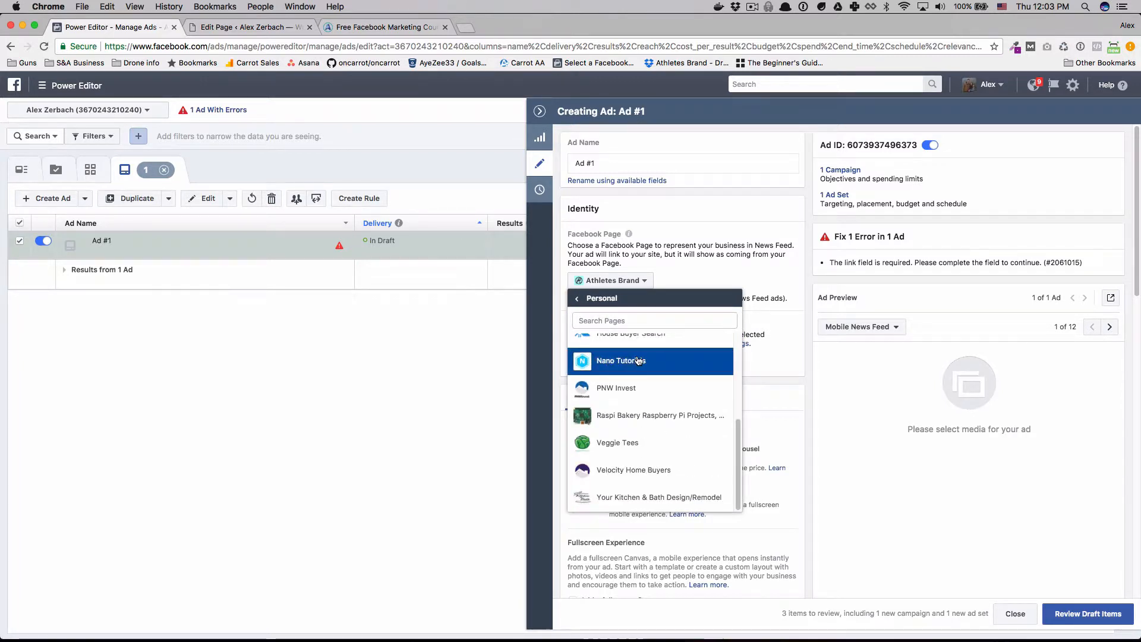
pyautogui.scroll(5, 648, 396)
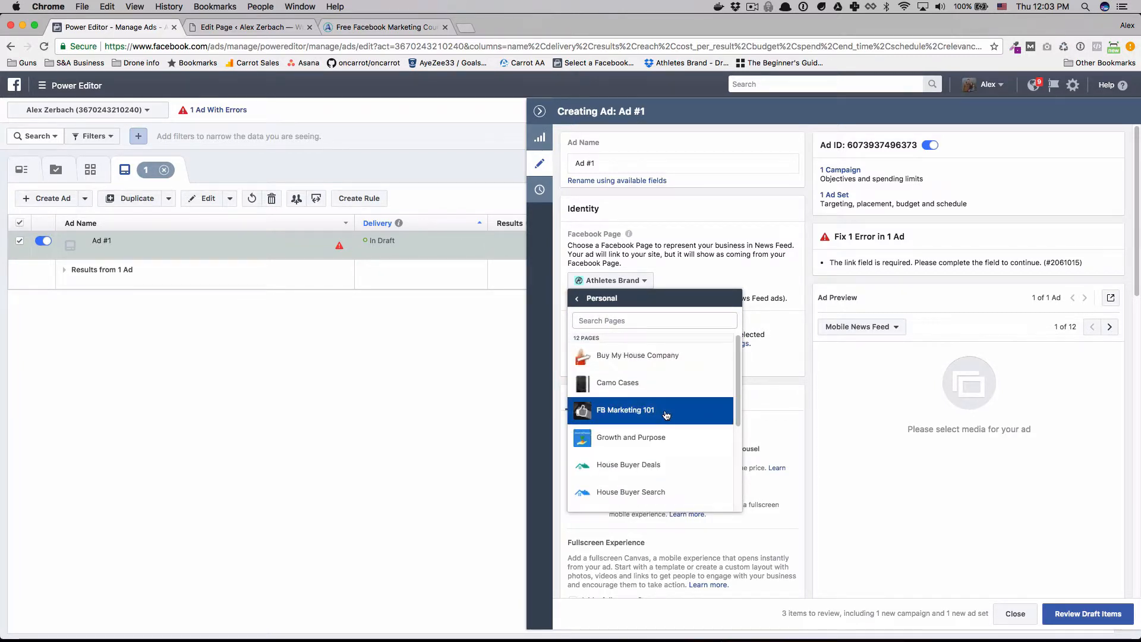
pyautogui.click(665, 412)
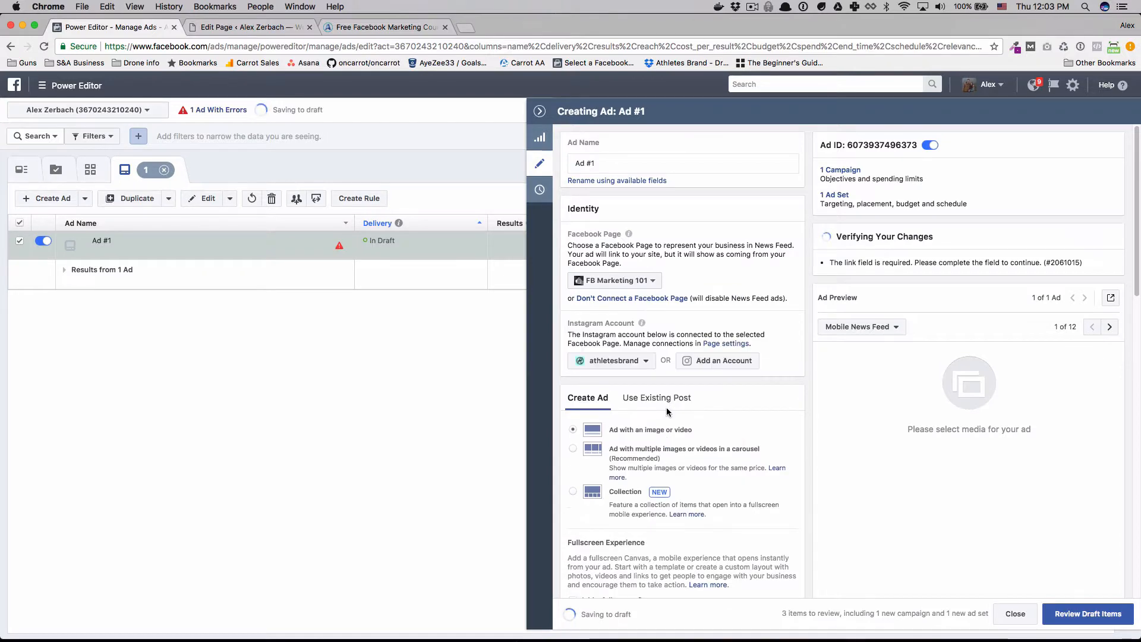
# Look through the ad's creative fields and the pixel listed under its tracking settings.
pyautogui.scroll(-10, 713, 386)
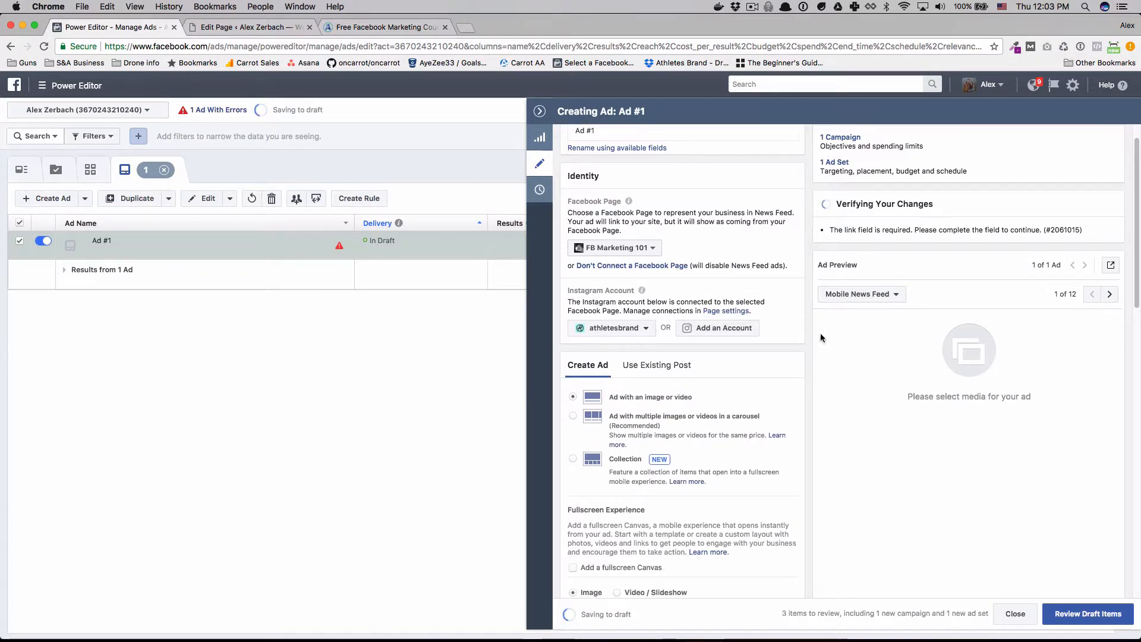
pyautogui.scroll(-5, 747, 442)
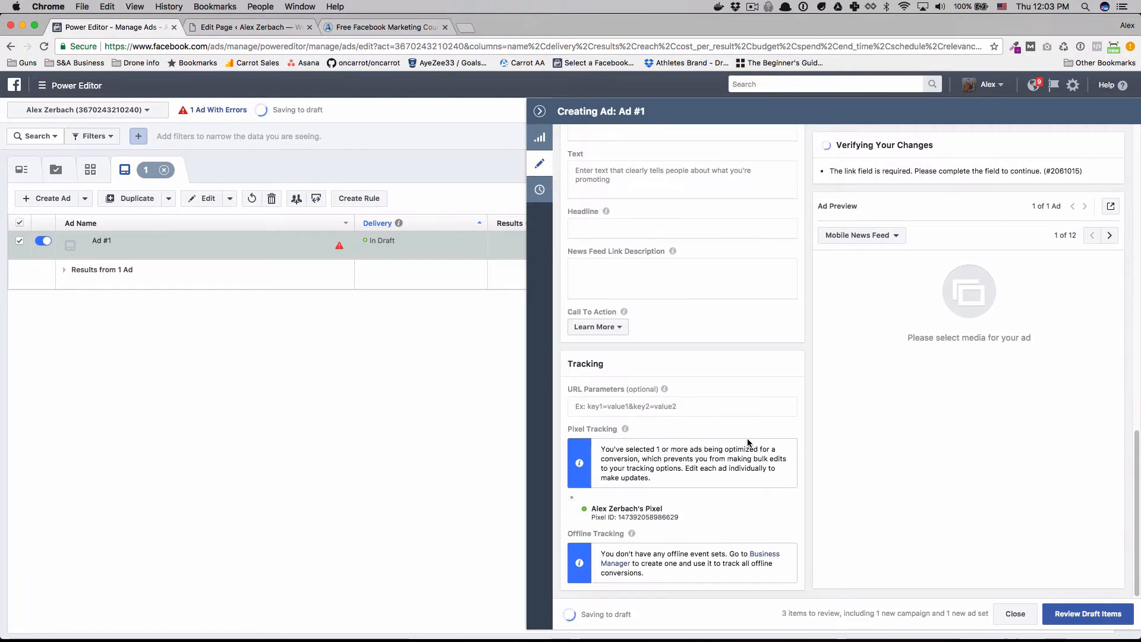
pyautogui.scroll(15, 747, 442)
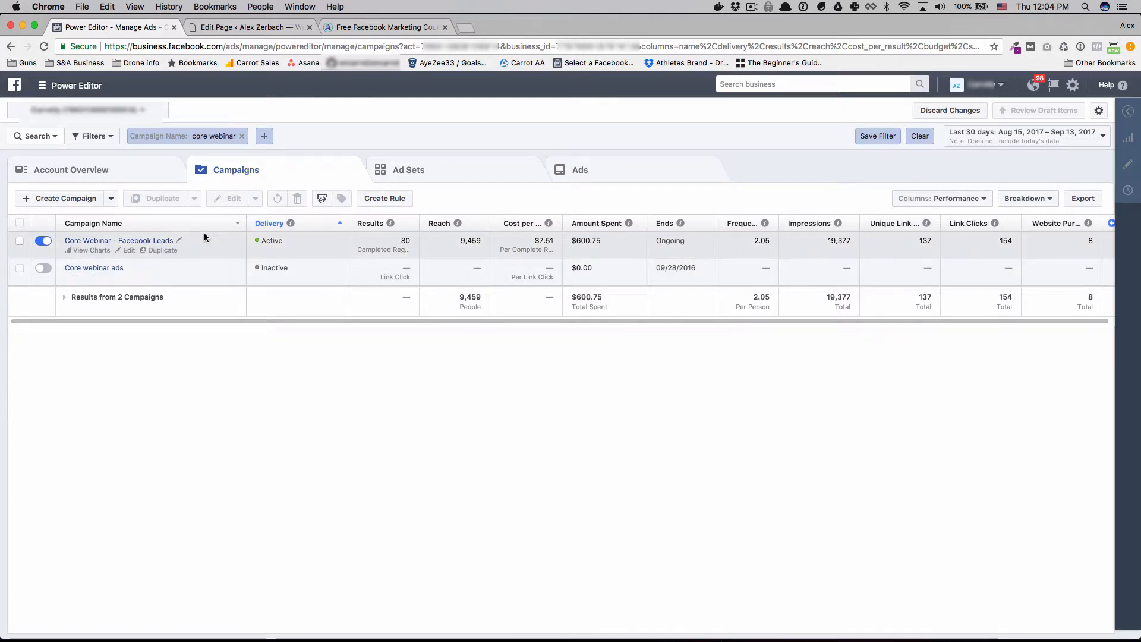
# Examine the reach and cost per result of the Core Webinar - Facebook Leads campaign in the business account.
pyautogui.moveTo(215, 323); pyautogui.dragTo(222, 319)
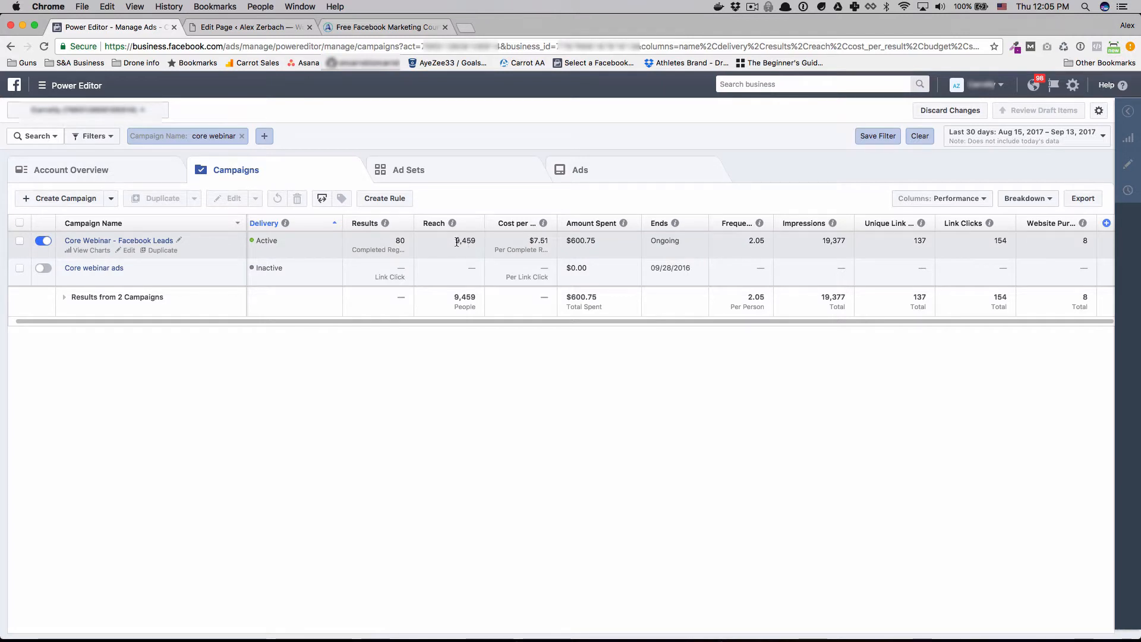
pyautogui.doubleClick(469, 243)
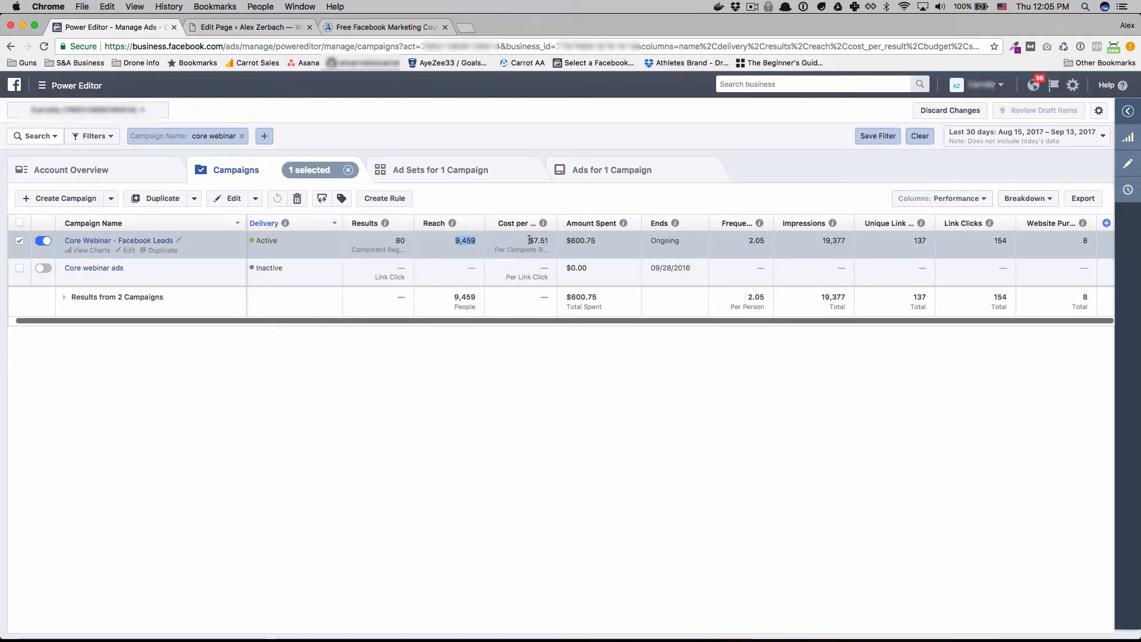
pyautogui.click(736, 255)
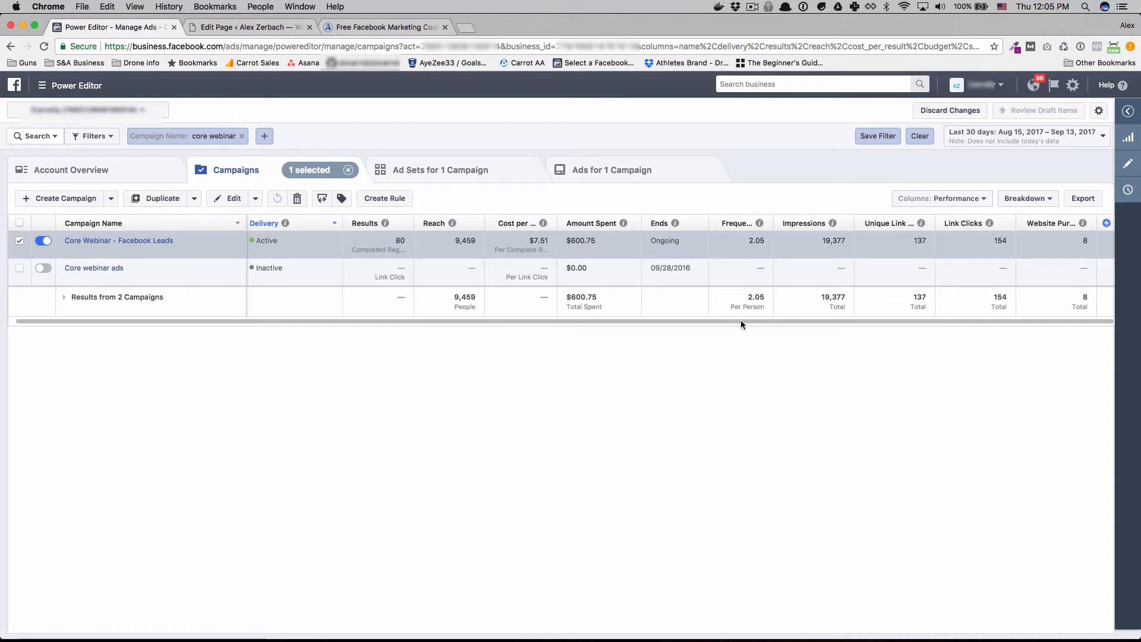